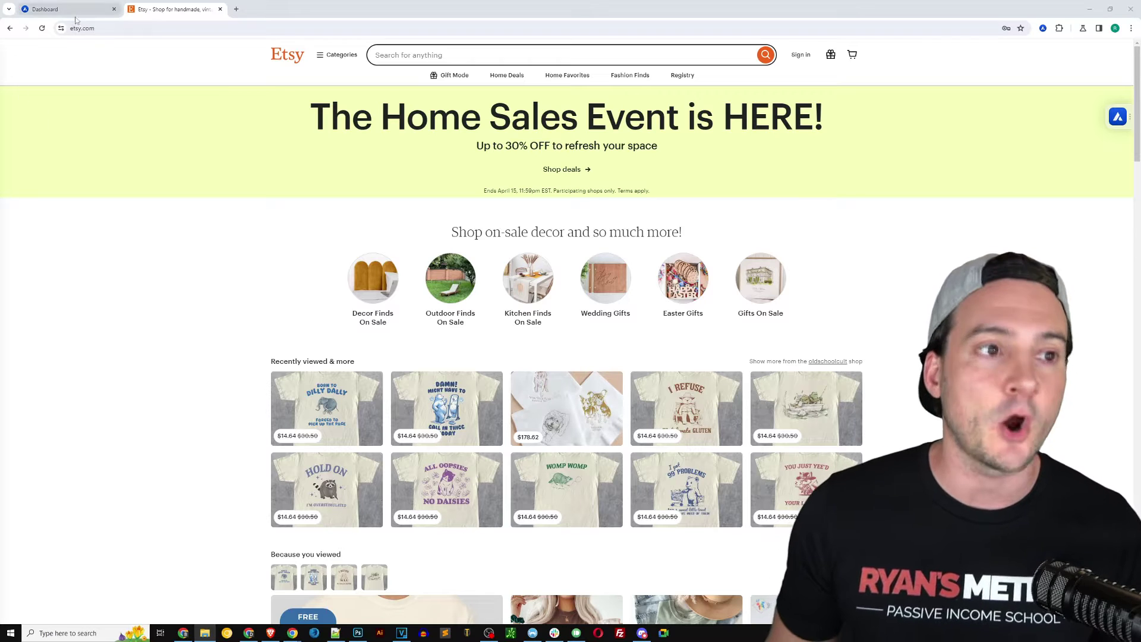
Step: Switch to the Alura dashboard and open its product research tool
{"action": "left_click", "coordinate": [76, 13]}
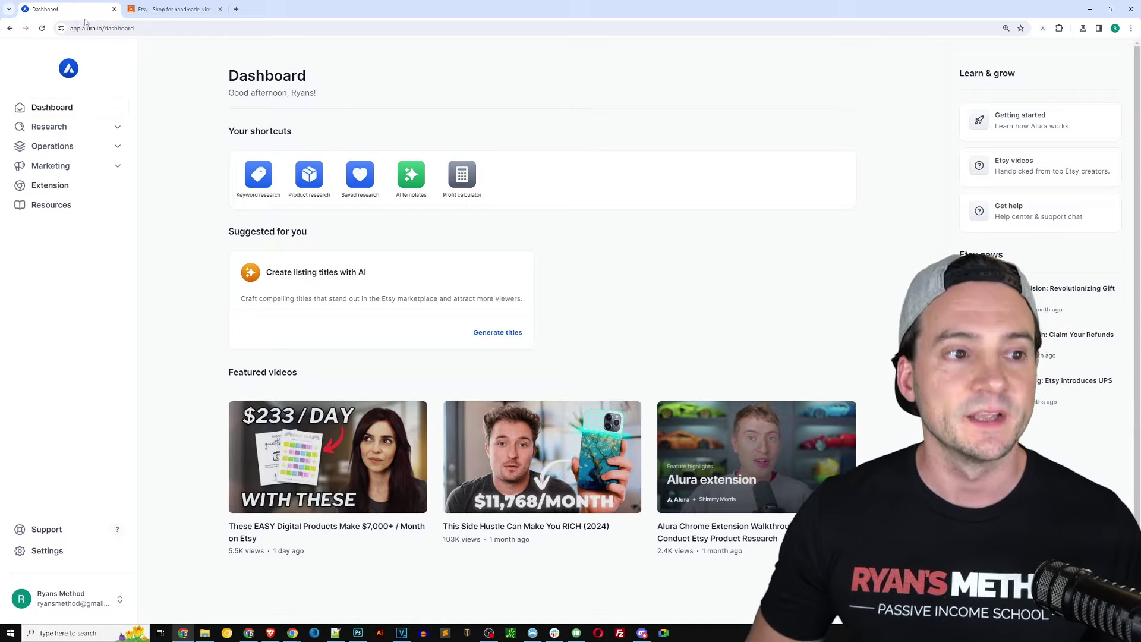
{"action": "left_click", "coordinate": [122, 129]}
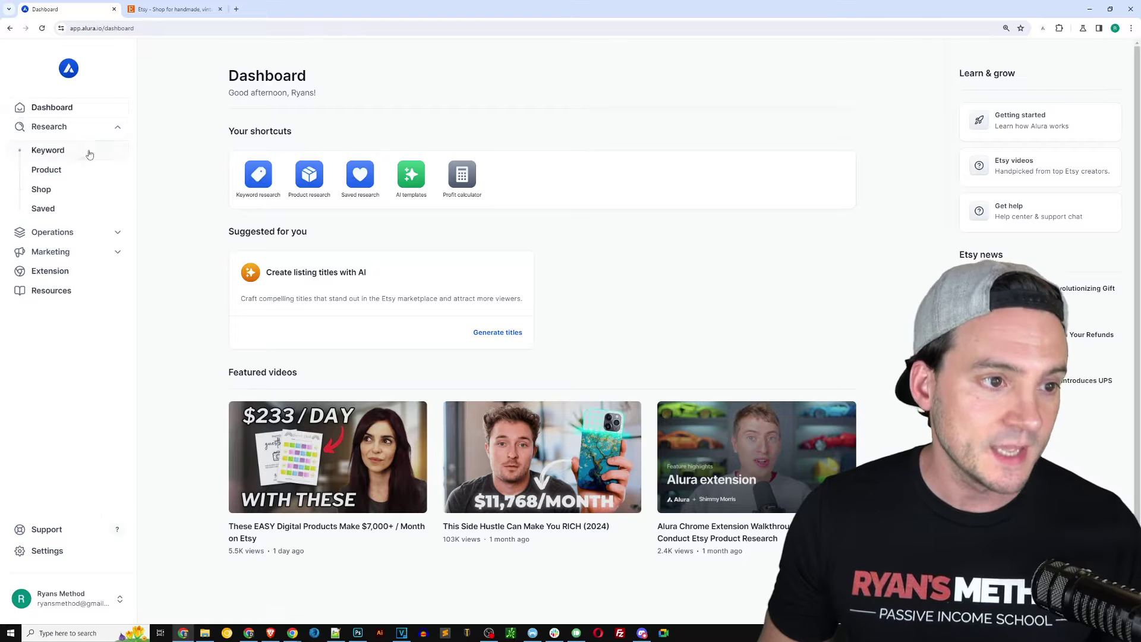
{"action": "left_click", "coordinate": [60, 170]}
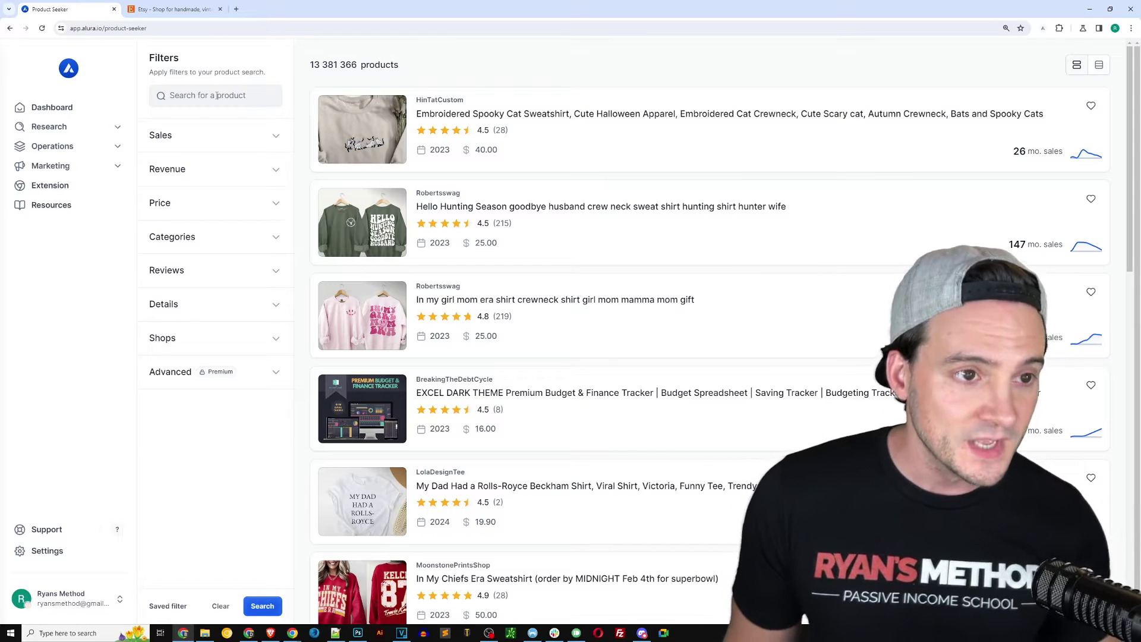
Step: Search the product database with the two terms "hat" and "embroidered hat"
{"action": "left_click", "coordinate": [217, 96]}
{"action": "type", "text": "hat"}
{"action": "key", "text": "Return"}
{"action": "type", "text": "embroidered hat"}
{"action": "key", "text": "Return"}
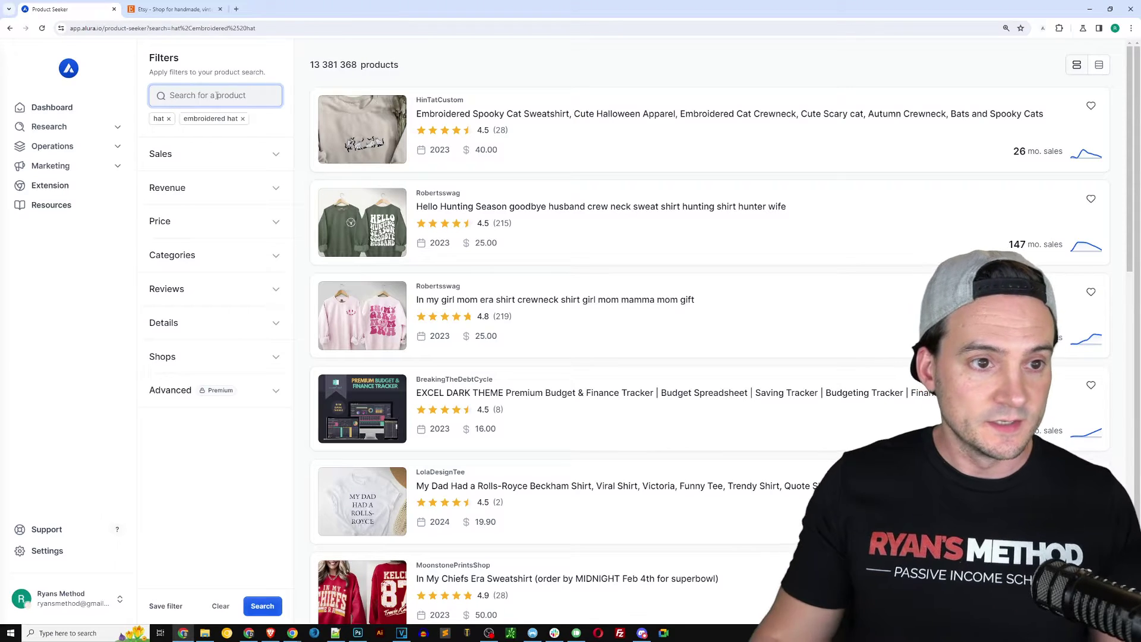
{"action": "left_click", "coordinate": [262, 603]}
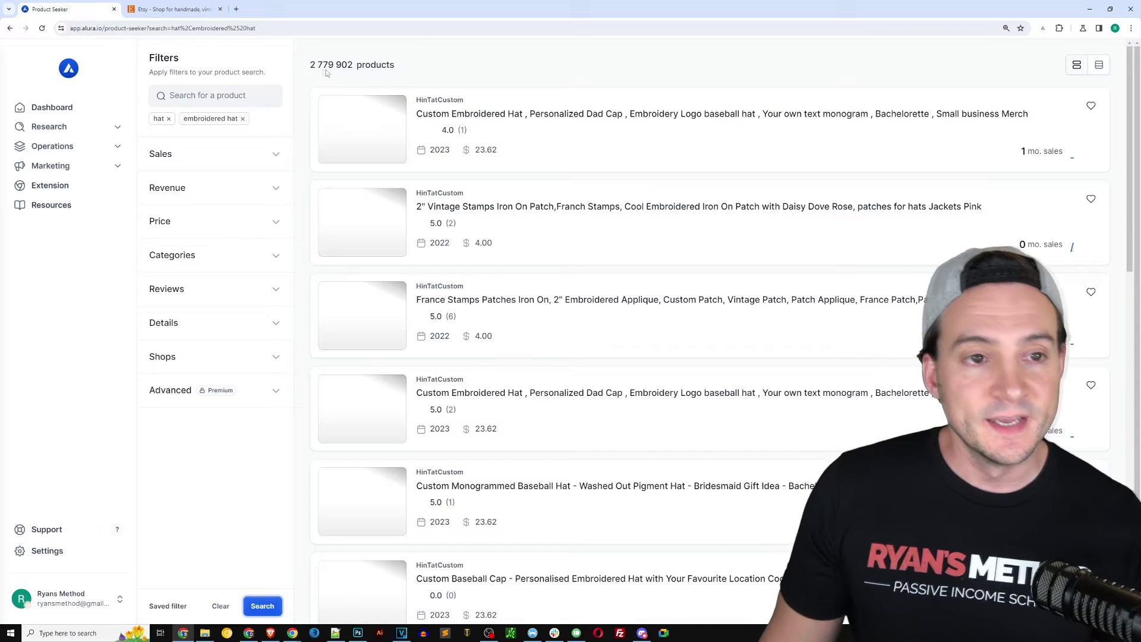
Step: Examine the number of matching products and look through the unfiltered hat results with their monthly sales
{"action": "left_click_drag", "start_coordinate": [311, 66], "coordinate": [363, 65]}
{"action": "left_click", "coordinate": [428, 66]}
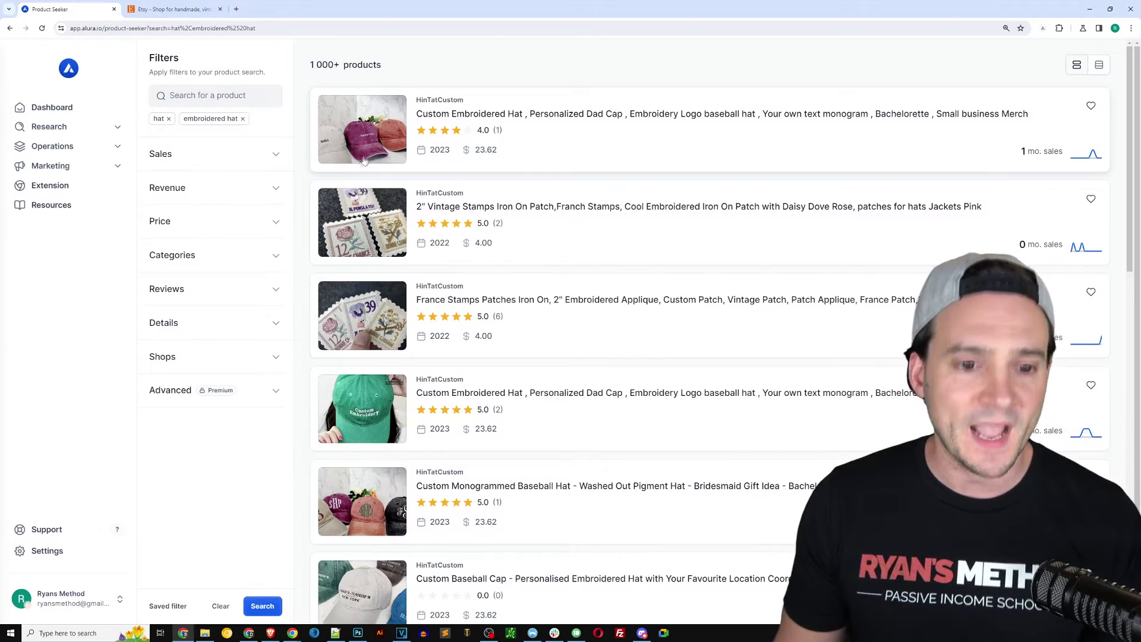
{"action": "scroll", "coordinate": [654, 163], "scroll_direction": "down", "scroll_amount": 7}
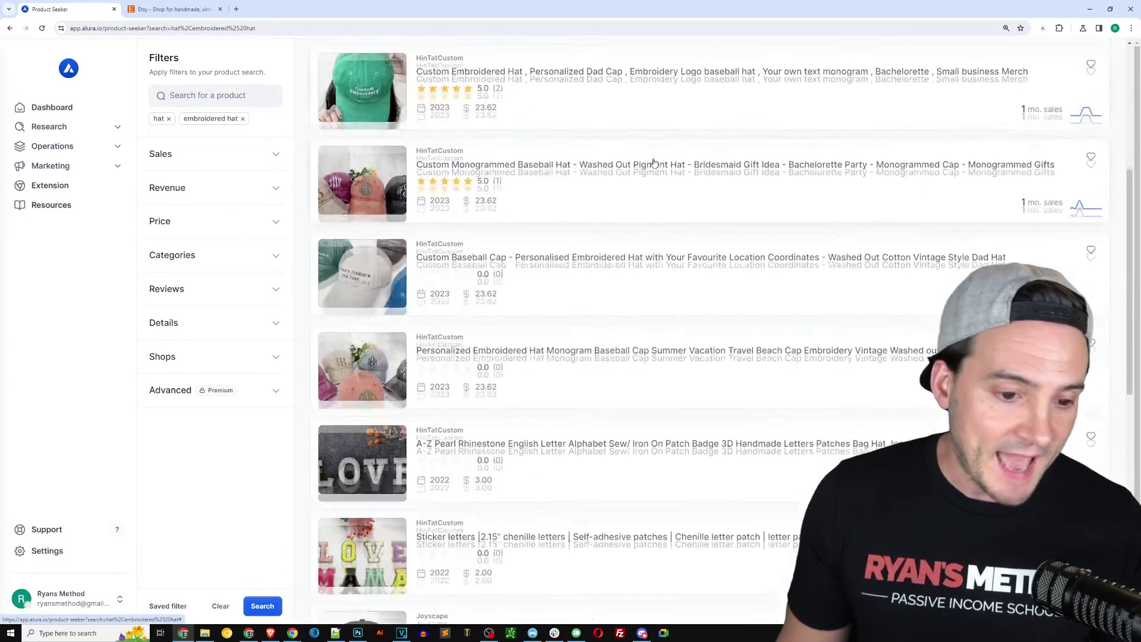
{"action": "scroll", "coordinate": [655, 163], "scroll_direction": "down", "scroll_amount": 7}
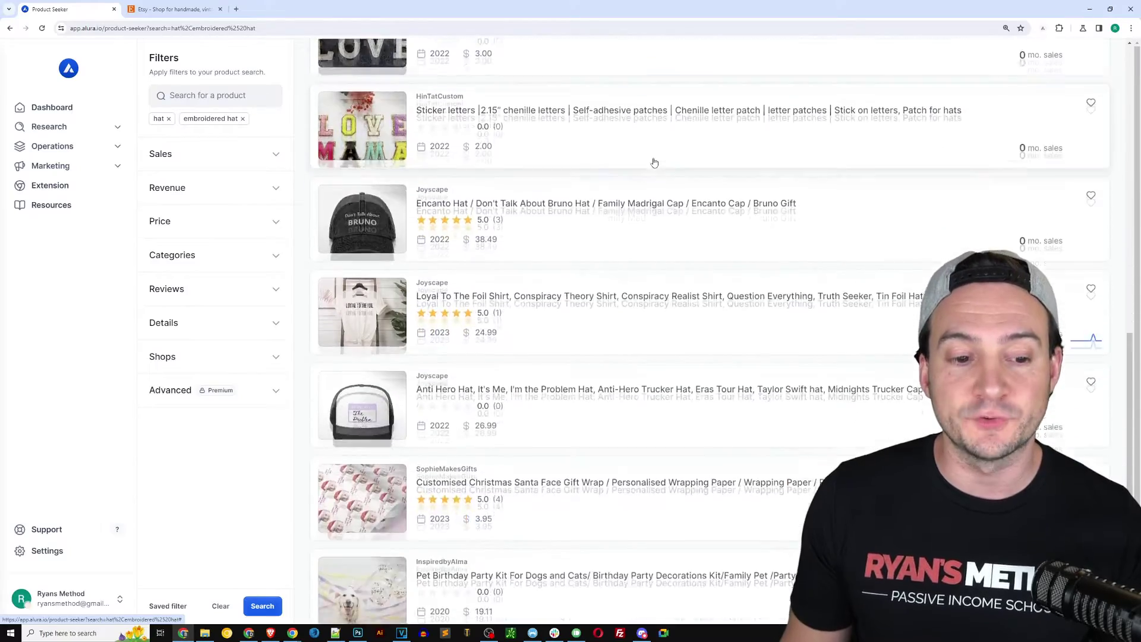
{"action": "scroll", "coordinate": [655, 162], "scroll_direction": "down", "scroll_amount": 4}
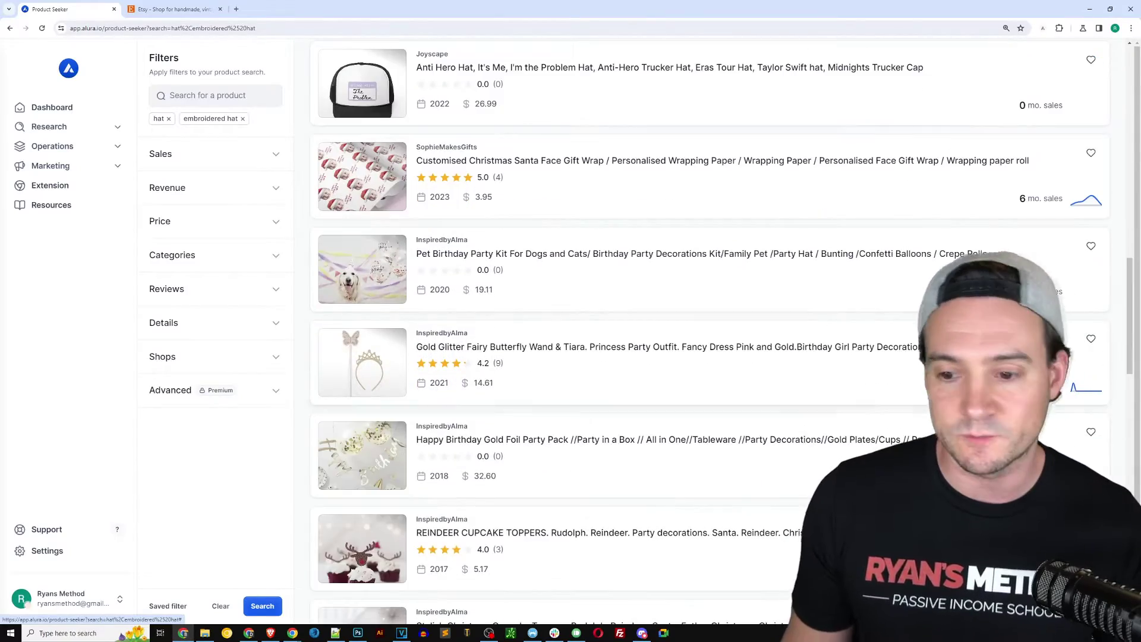
{"action": "left_click_drag", "start_coordinate": [1134, 307], "coordinate": [1134, 93]}
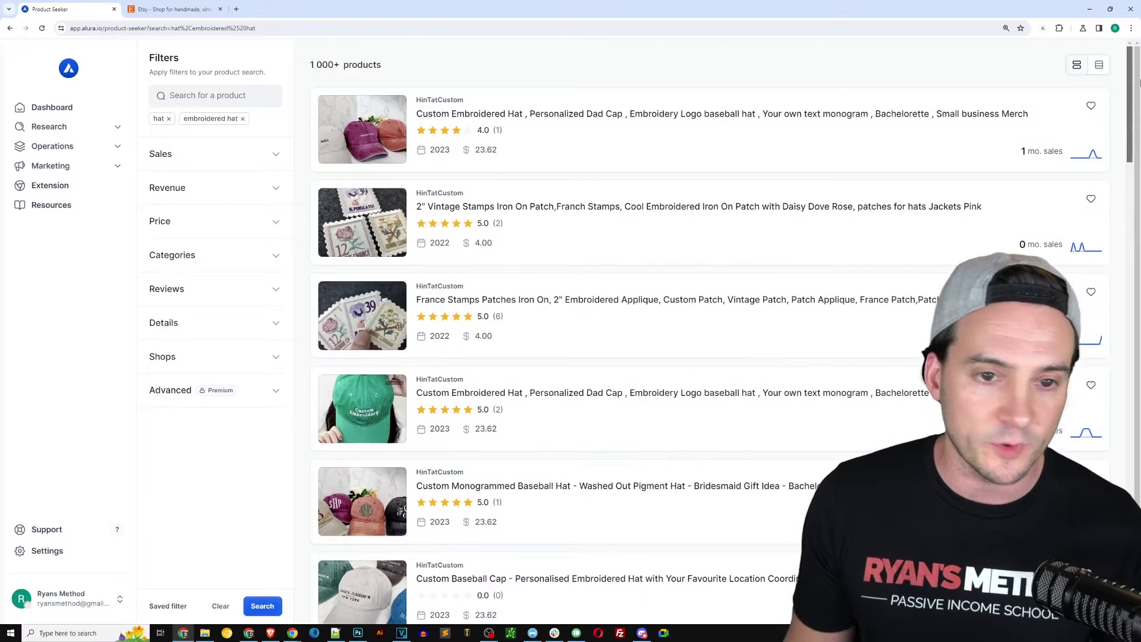
Step: Switch to Etsy and search the marketplace for "embroidered hat"
{"action": "left_click", "coordinate": [174, 9]}
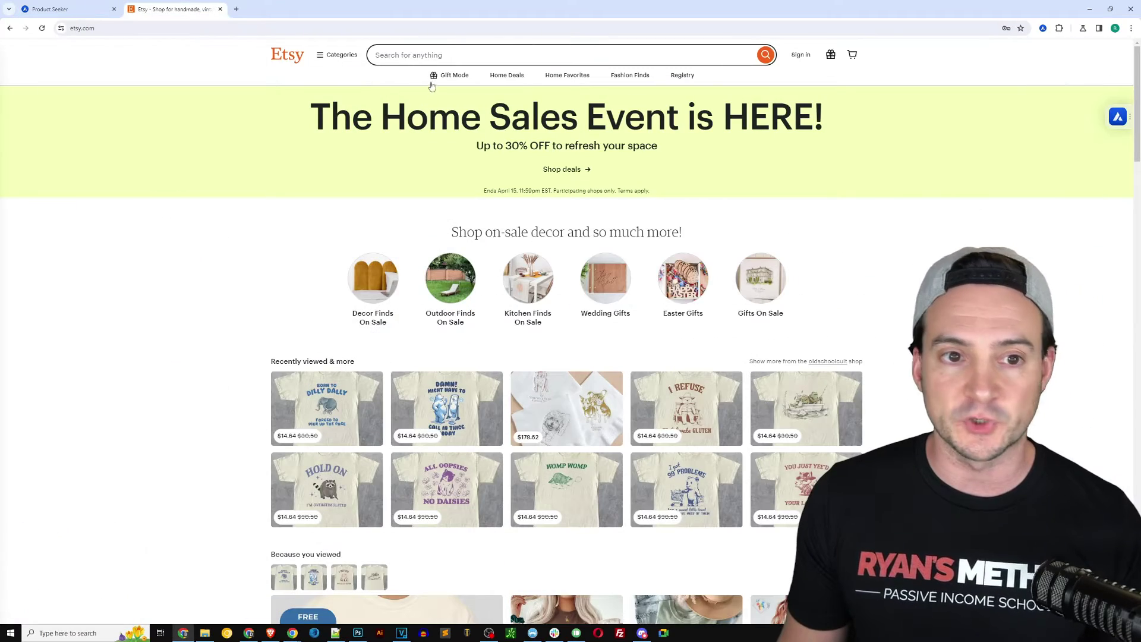
{"action": "left_click", "coordinate": [444, 51]}
{"action": "type", "text": "embroidered hat"}
{"action": "key", "text": "Return"}
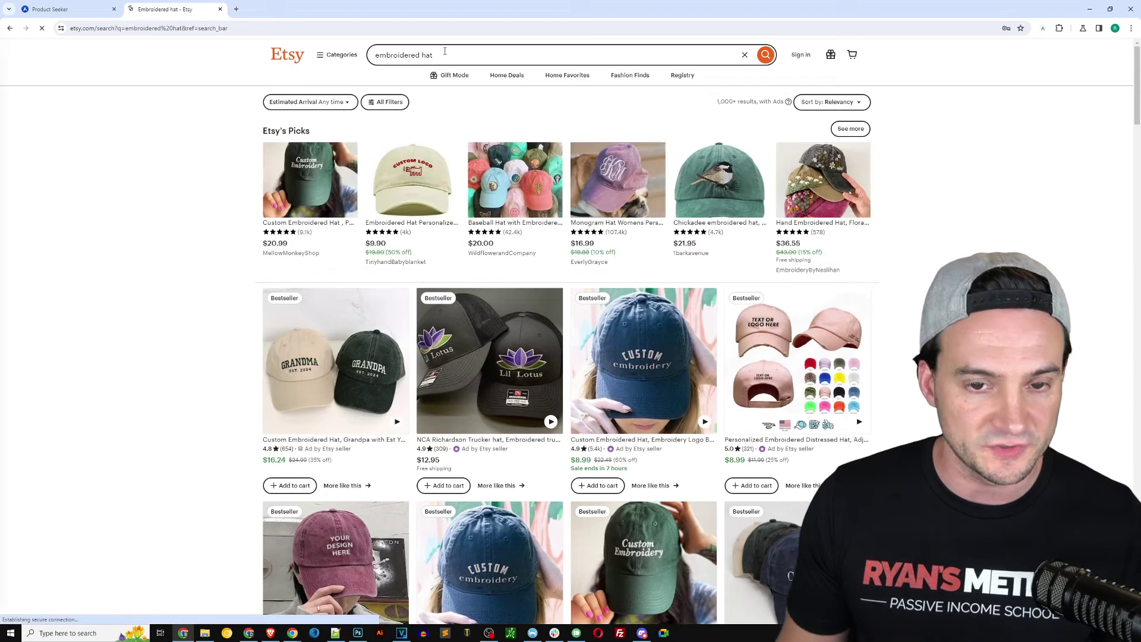
Step: Return to Alura and filter the hat products to a minimum of 30 monthly sales
{"action": "key", "text": "ctrl+shift+Tab"}
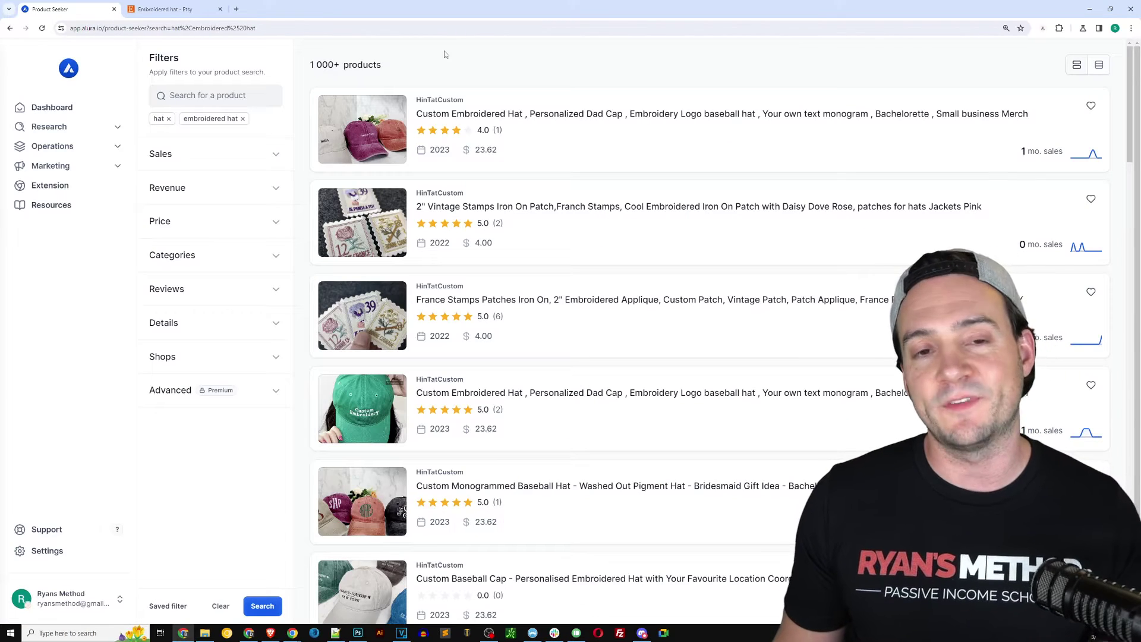
{"action": "left_click", "coordinate": [276, 157]}
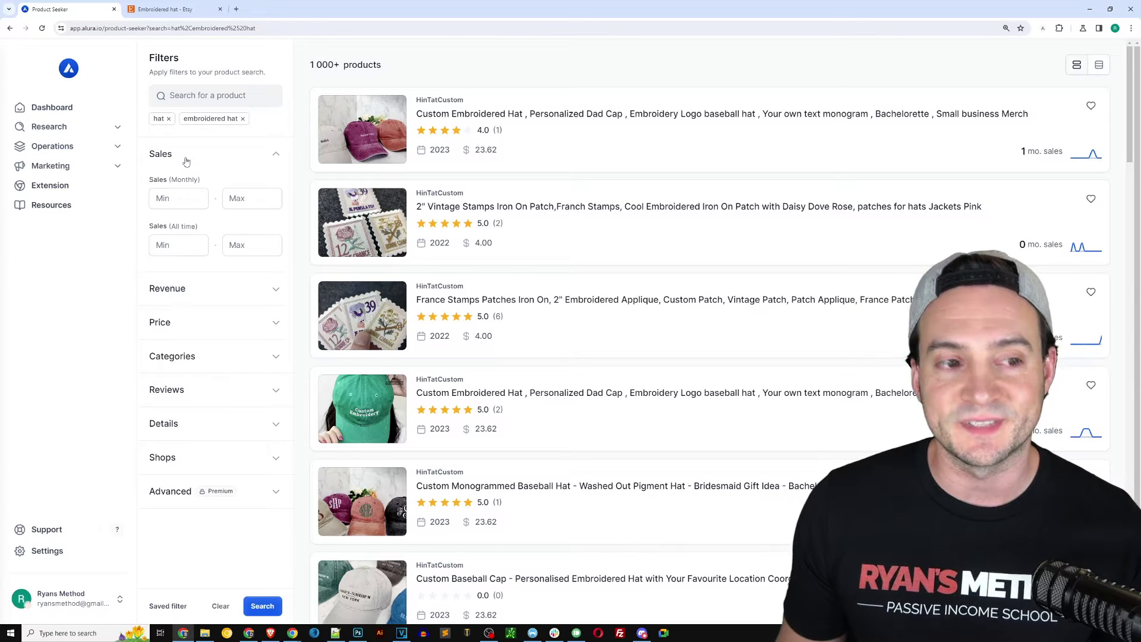
{"action": "left_click", "coordinate": [178, 196]}
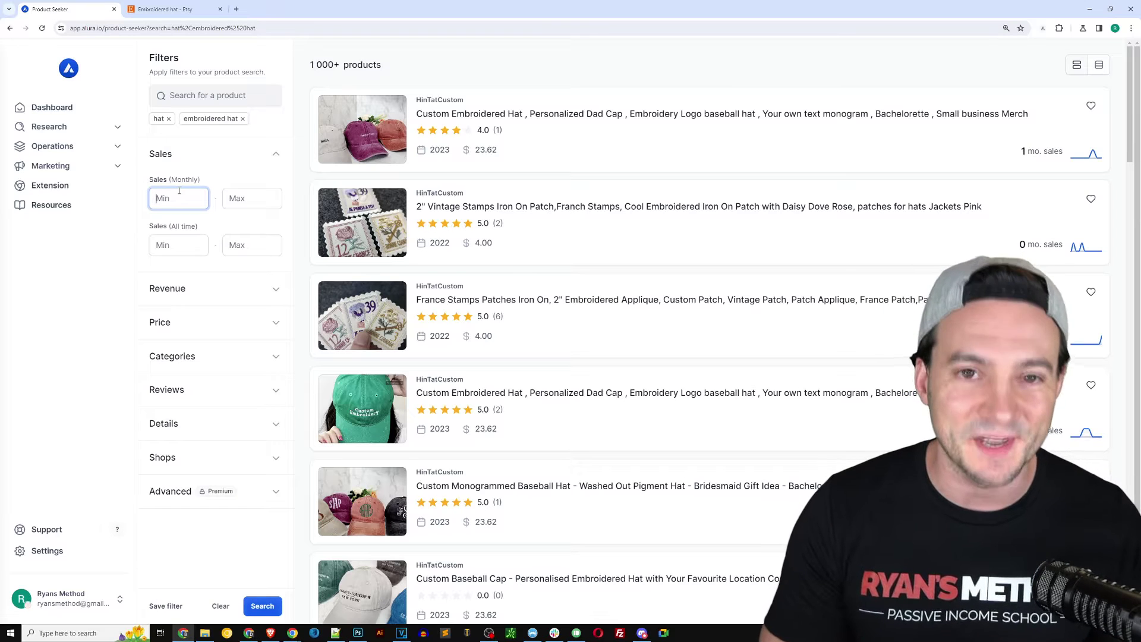
{"action": "type", "text": "30"}
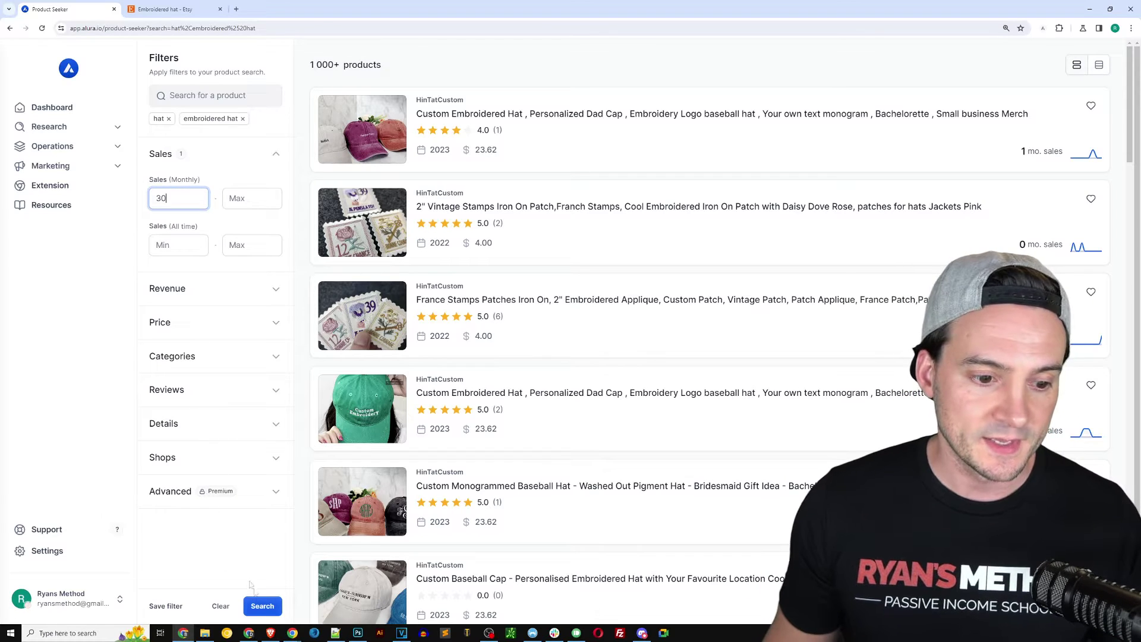
{"action": "left_click", "coordinate": [262, 606]}
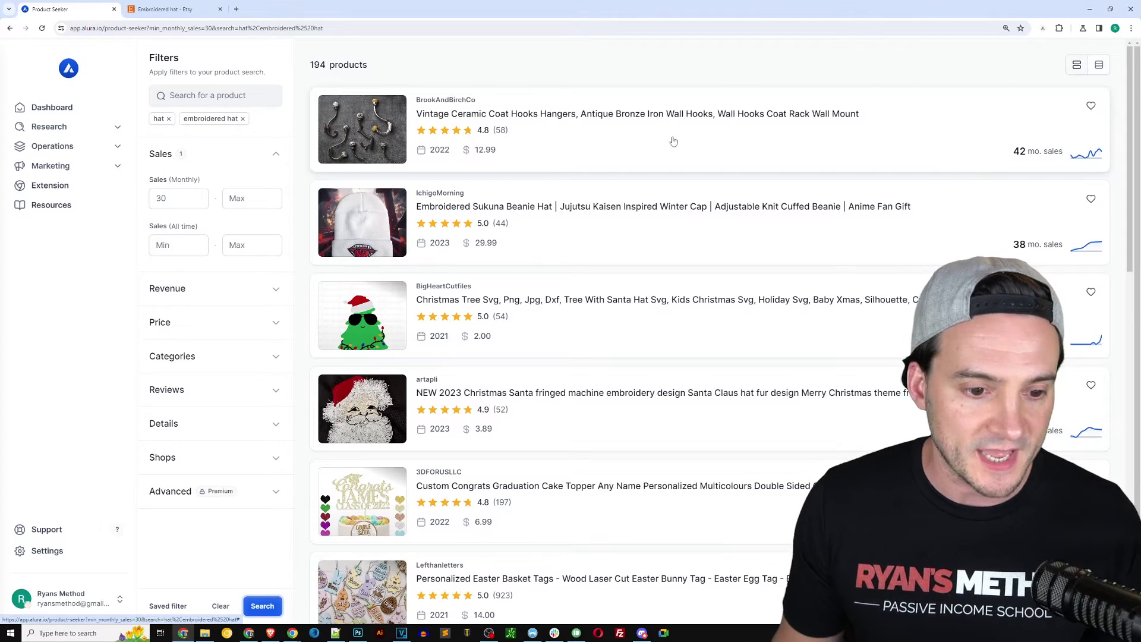
Step: Look through the filtered products for promising hat listings down to the adult personalized bachelorette beanie
{"action": "scroll", "coordinate": [670, 142], "scroll_direction": "down", "scroll_amount": 6}
{"action": "scroll", "coordinate": [586, 165], "scroll_direction": "down", "scroll_amount": 3}
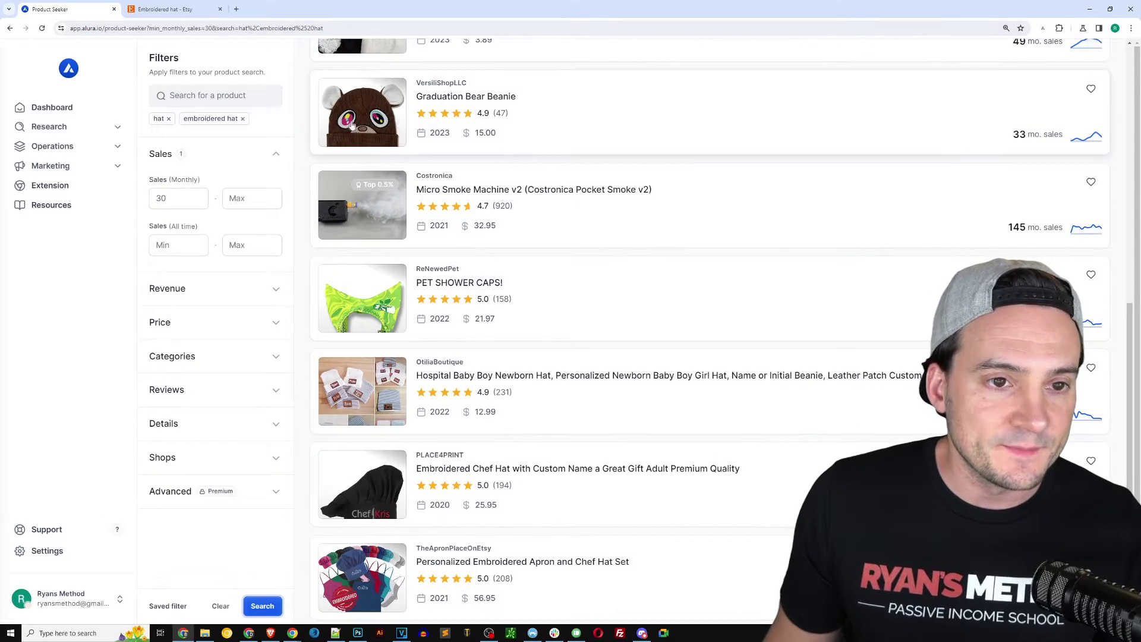
{"action": "scroll", "coordinate": [375, 119], "scroll_direction": "down", "scroll_amount": 1}
{"action": "scroll", "coordinate": [500, 102], "scroll_direction": "up", "scroll_amount": 2}
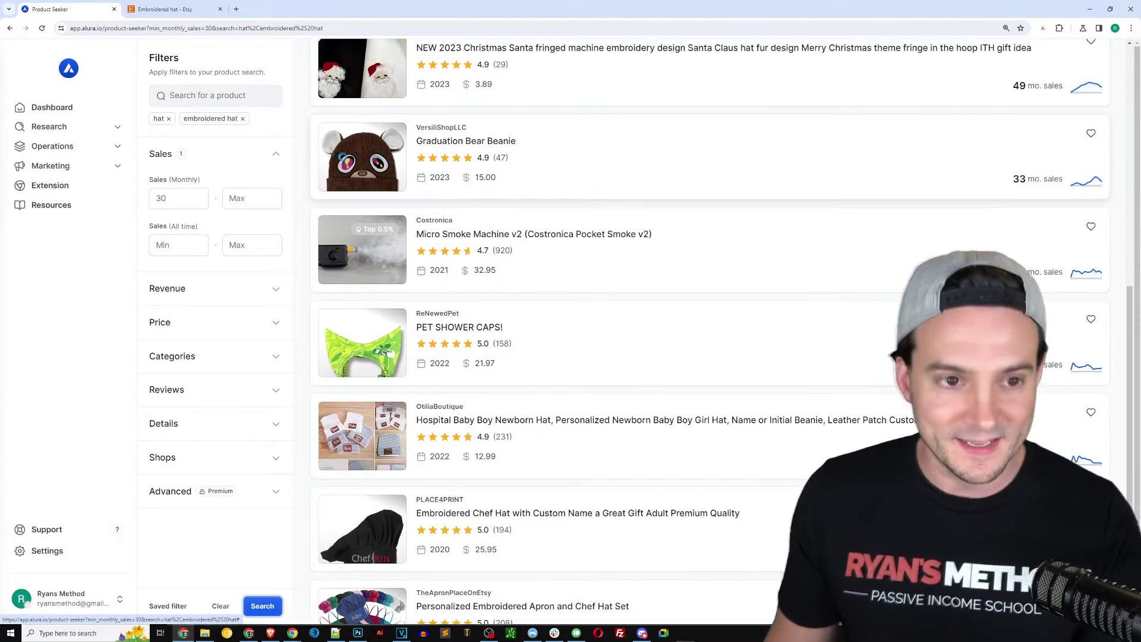
{"action": "scroll", "coordinate": [551, 238], "scroll_direction": "down", "scroll_amount": 1}
{"action": "scroll", "coordinate": [550, 239], "scroll_direction": "down", "scroll_amount": 7}
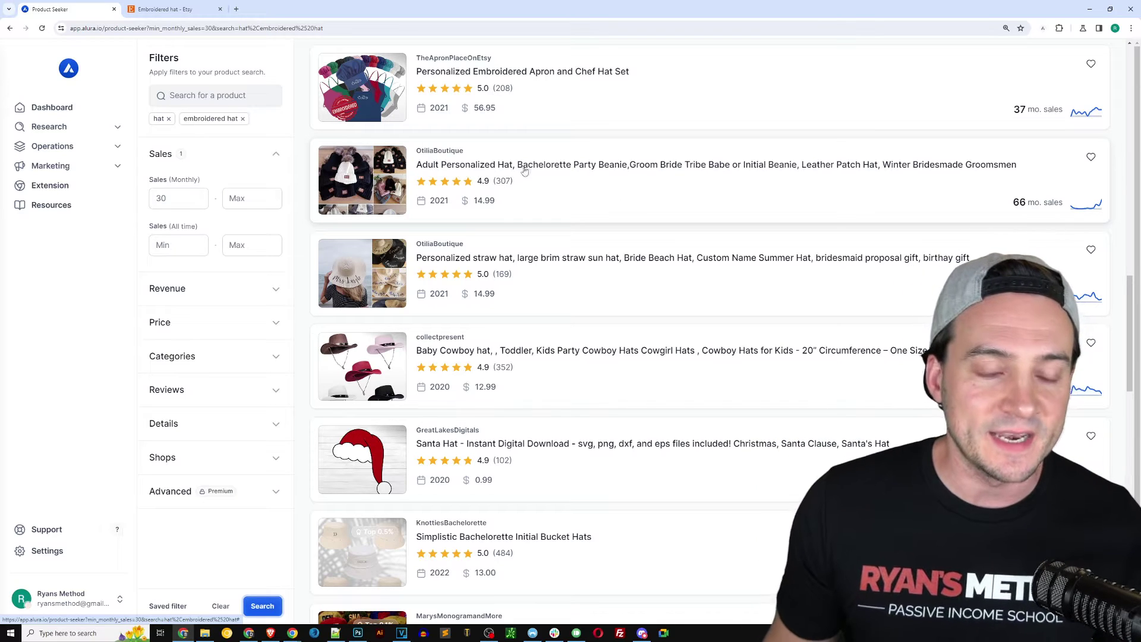
Step: Open the listing report of OtiliaBoutique's adult personalized beanie and review its sales trend, revenue and detail stats
{"action": "left_click", "coordinate": [559, 172]}
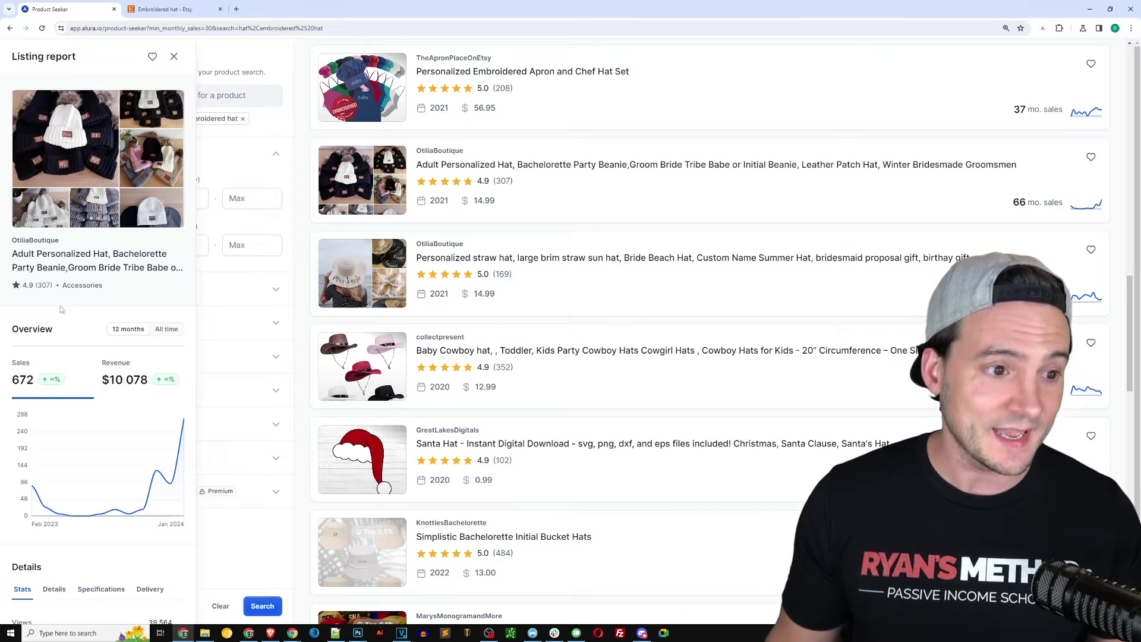
{"action": "scroll", "coordinate": [70, 308], "scroll_direction": "down", "scroll_amount": 2}
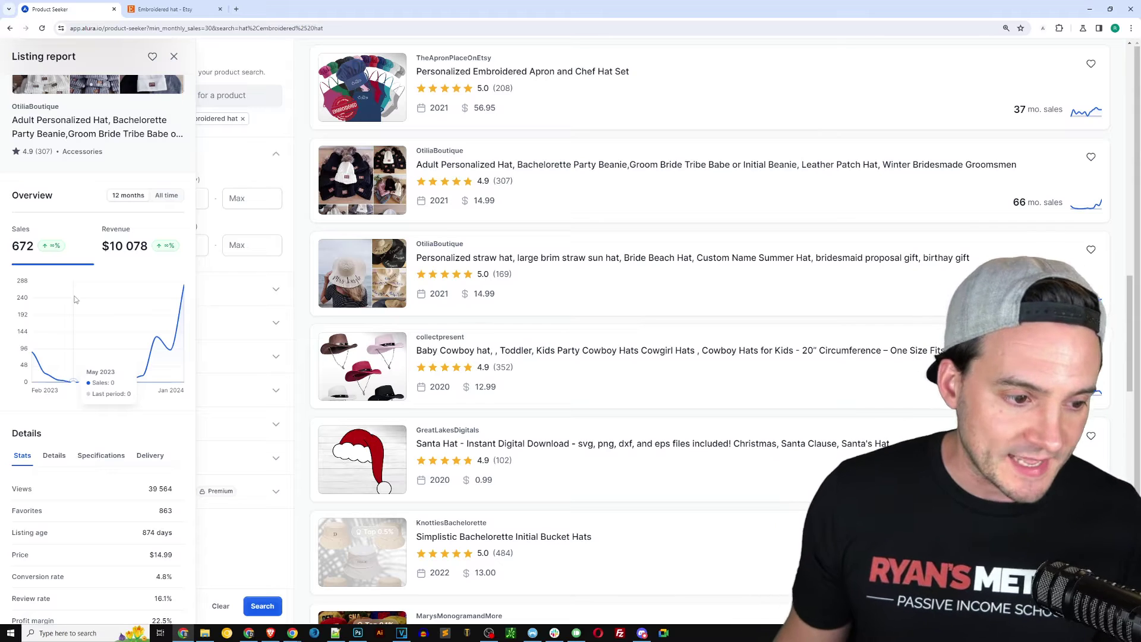
{"action": "scroll", "coordinate": [75, 299], "scroll_direction": "down", "scroll_amount": 2}
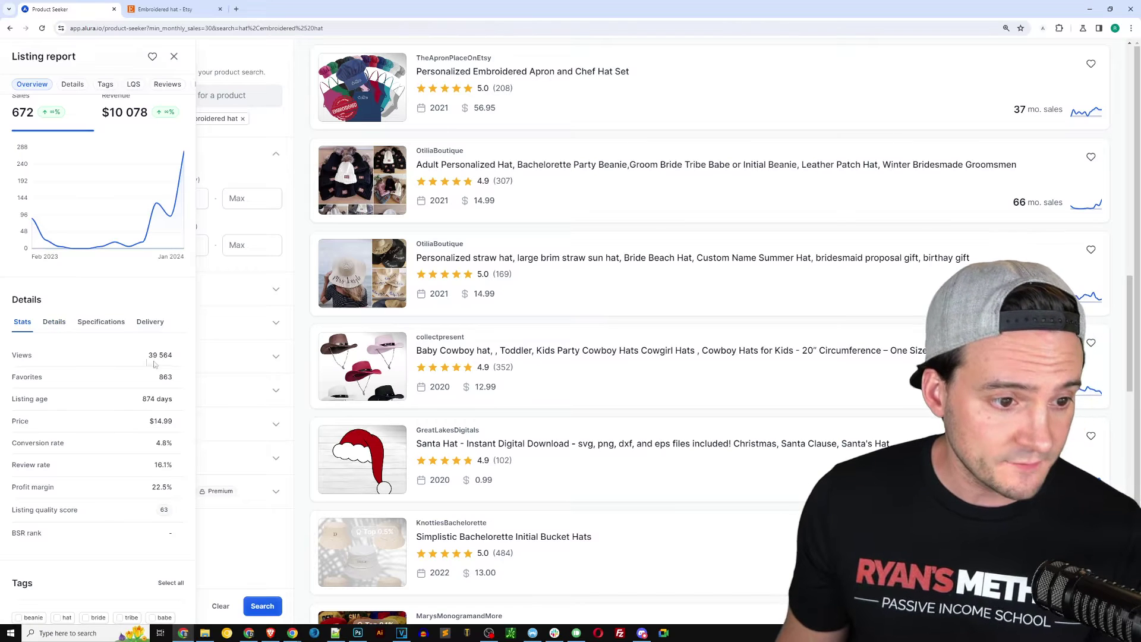
{"action": "scroll", "coordinate": [134, 368], "scroll_direction": "down", "scroll_amount": 1}
{"action": "scroll", "coordinate": [134, 368], "scroll_direction": "down", "scroll_amount": 2}
{"action": "scroll", "coordinate": [130, 371], "scroll_direction": "down", "scroll_amount": 1}
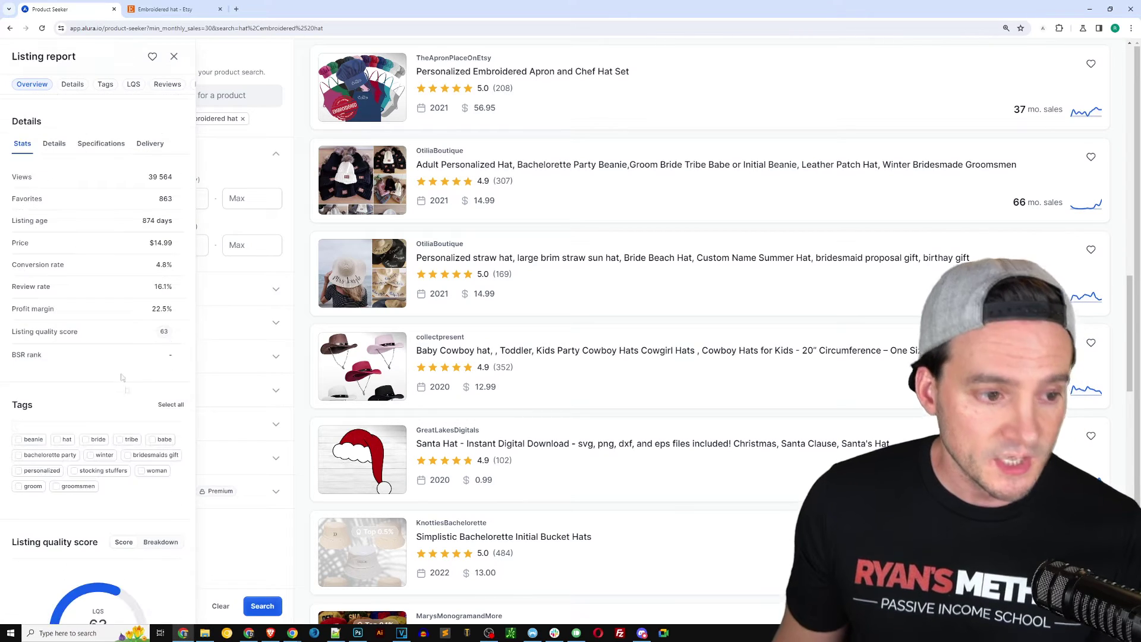
Step: Select all tags in the beanie's listing report and copy them
{"action": "left_click", "coordinate": [161, 407]}
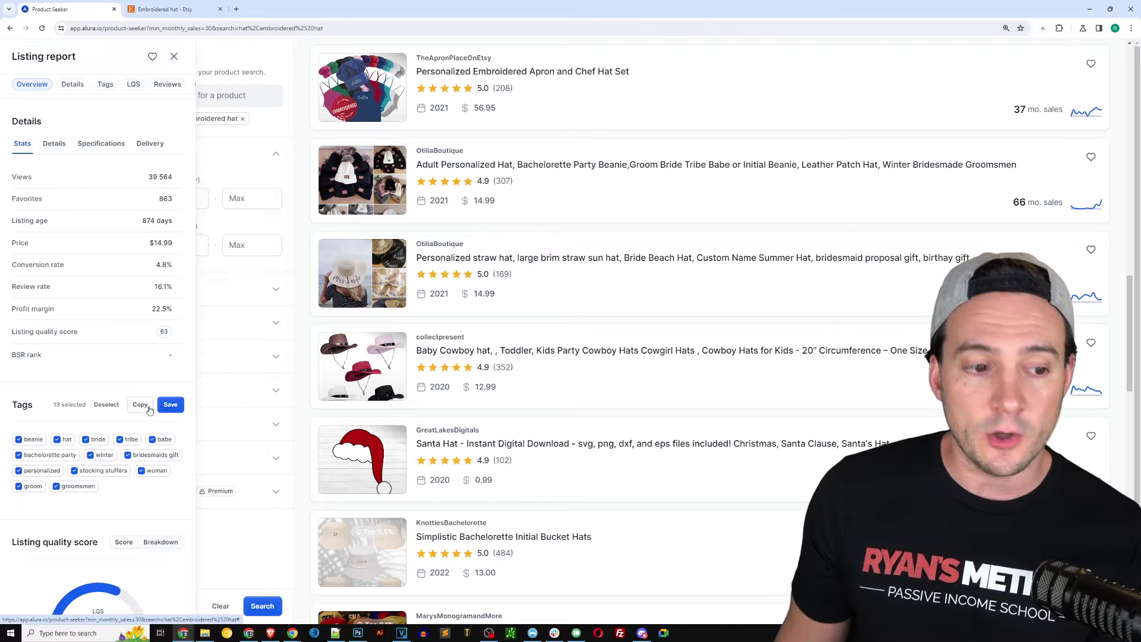
{"action": "left_click", "coordinate": [139, 405]}
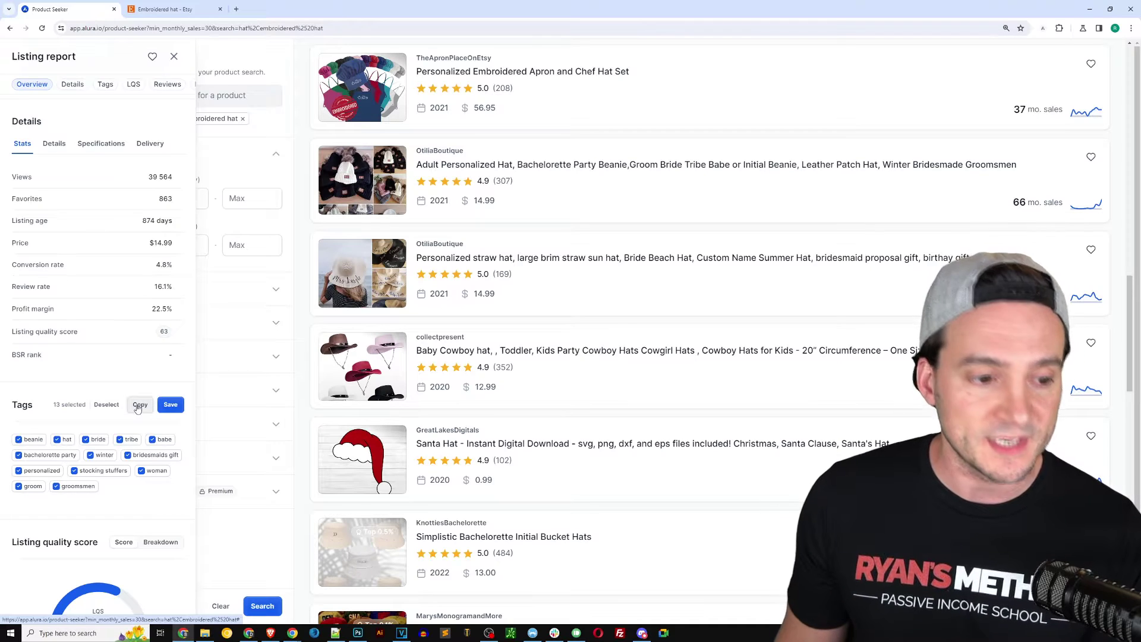
{"action": "left_click", "coordinate": [139, 405]}
Step: Review the listing quality score in the beanie's report and close the report
{"action": "scroll", "coordinate": [95, 387], "scroll_direction": "down", "scroll_amount": 3}
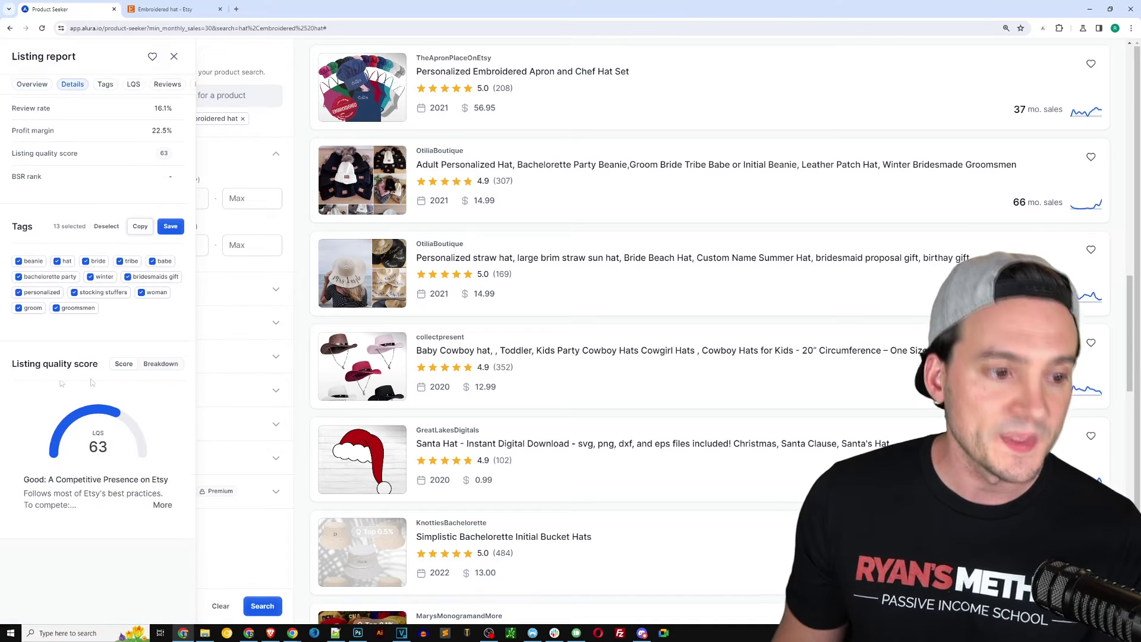
{"action": "left_click", "coordinate": [146, 398]}
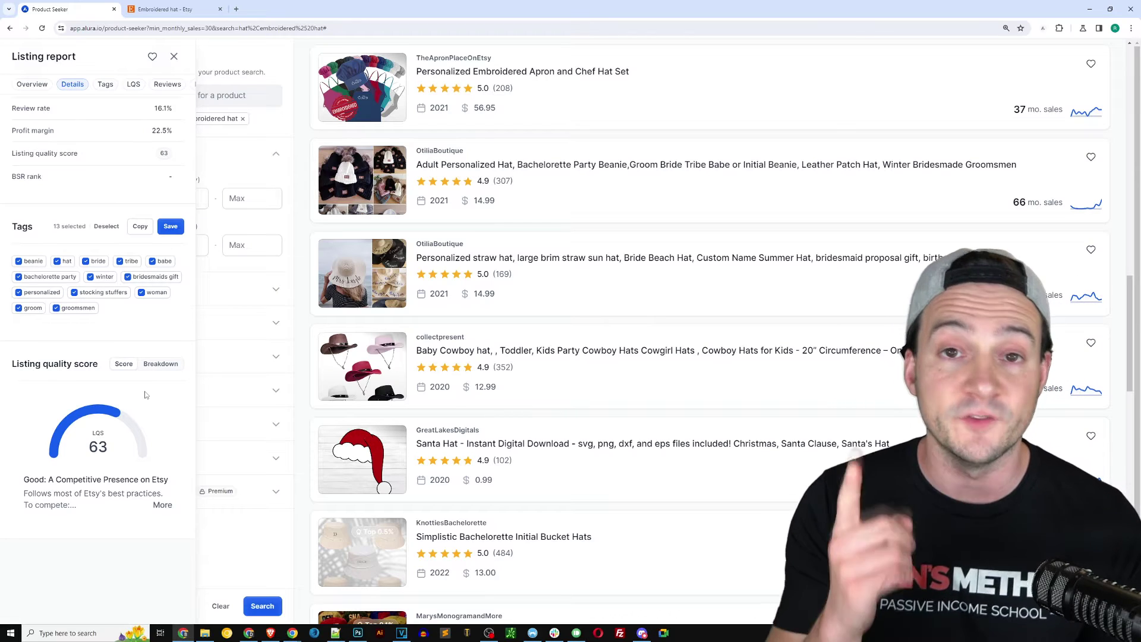
{"action": "scroll", "coordinate": [132, 298], "scroll_direction": "up", "scroll_amount": 10}
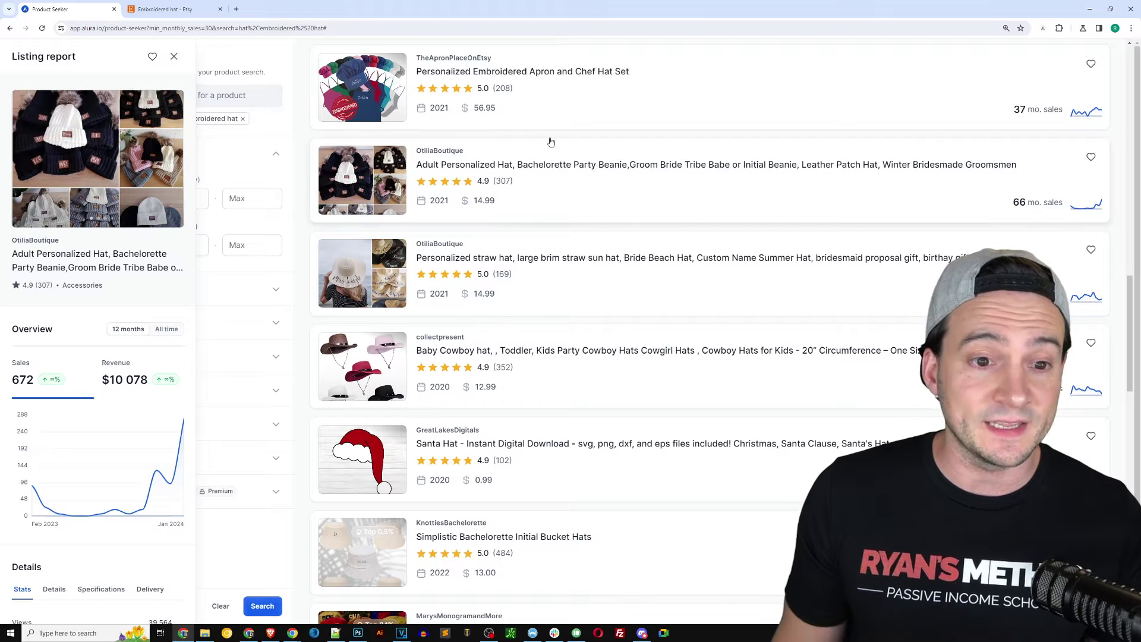
{"action": "left_click", "coordinate": [174, 56]}
Step: Capture a screen snip of the personalized straw hat listing in the filtered results
{"action": "scroll", "coordinate": [441, 182], "scroll_direction": "down", "scroll_amount": 1}
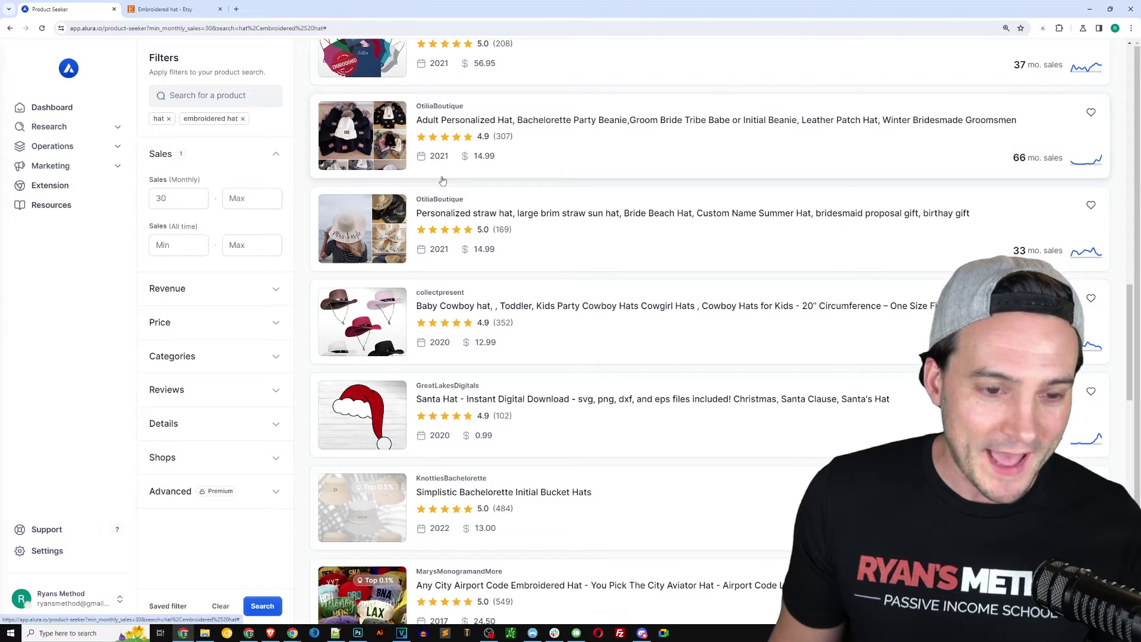
{"action": "key", "text": "super+shift+s"}
{"action": "left_click_drag", "start_coordinate": [309, 177], "coordinate": [641, 278]}
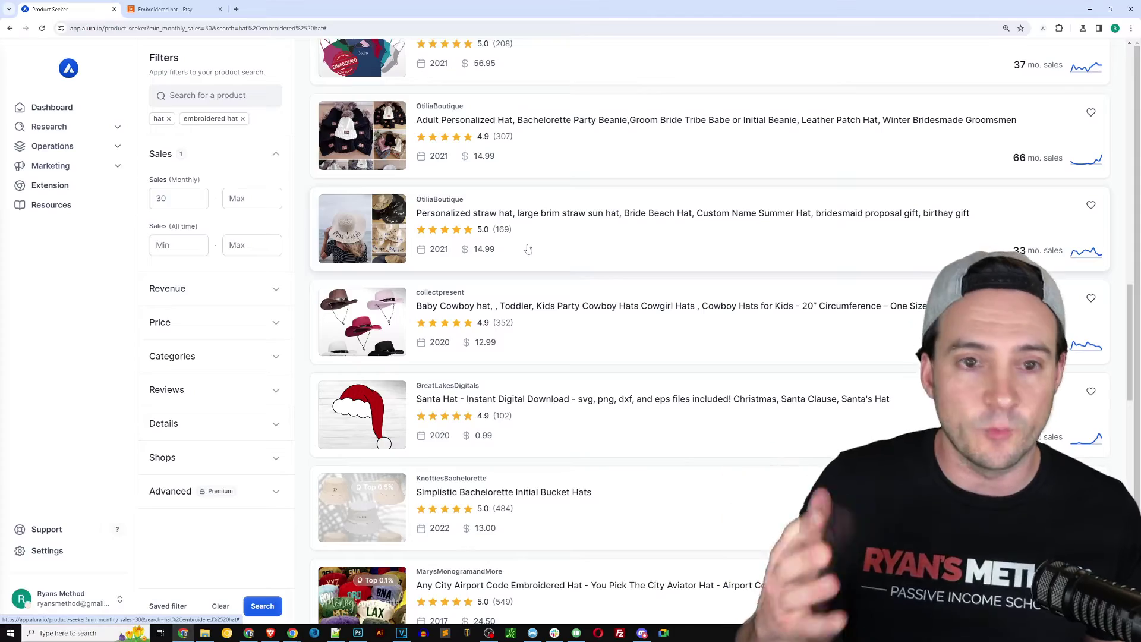
Step: Browse the remaining filtered hat listings and open the keyword research tool
{"action": "scroll", "coordinate": [526, 248], "scroll_direction": "down", "scroll_amount": 6}
{"action": "scroll", "coordinate": [478, 208], "scroll_direction": "down", "scroll_amount": 7}
{"action": "scroll", "coordinate": [493, 262], "scroll_direction": "up", "scroll_amount": 4}
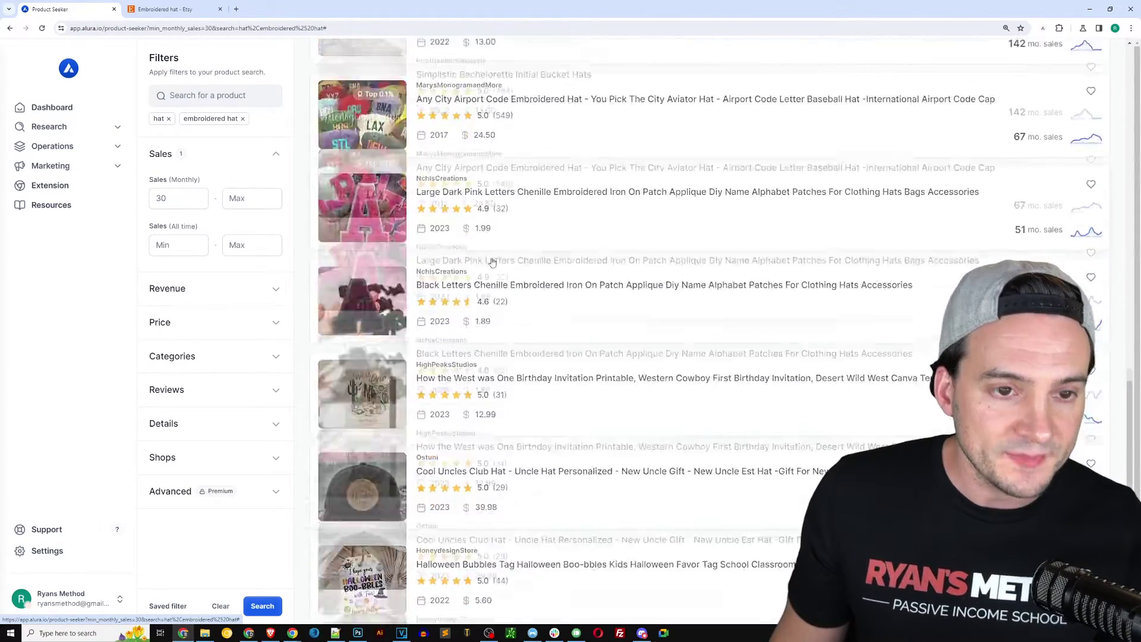
{"action": "scroll", "coordinate": [492, 262], "scroll_direction": "up", "scroll_amount": 5}
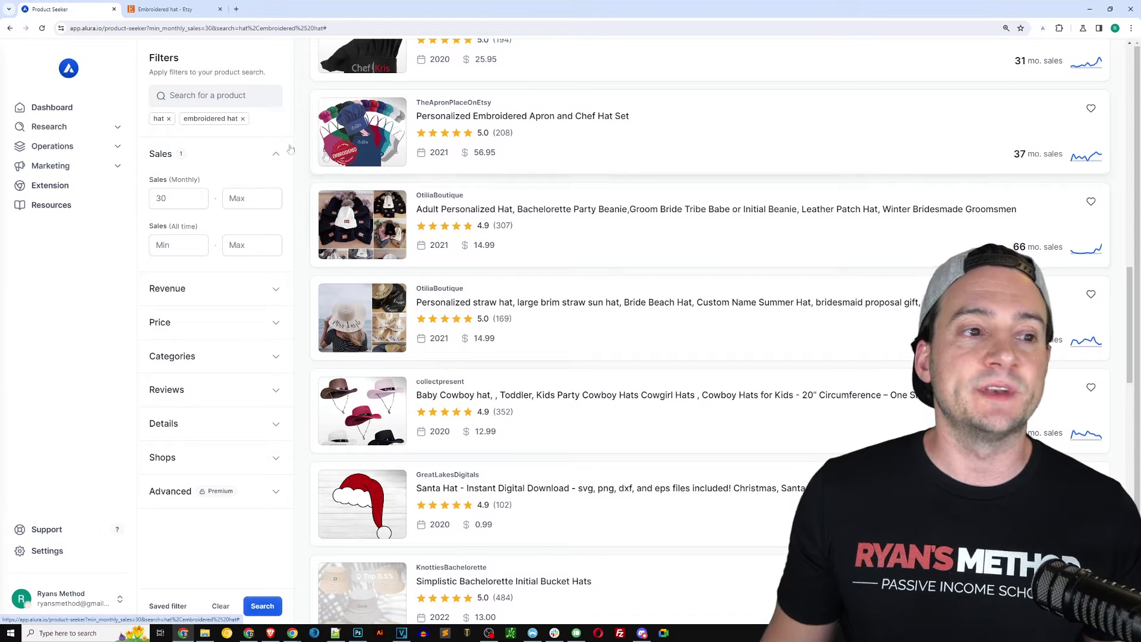
{"action": "left_click", "coordinate": [120, 128]}
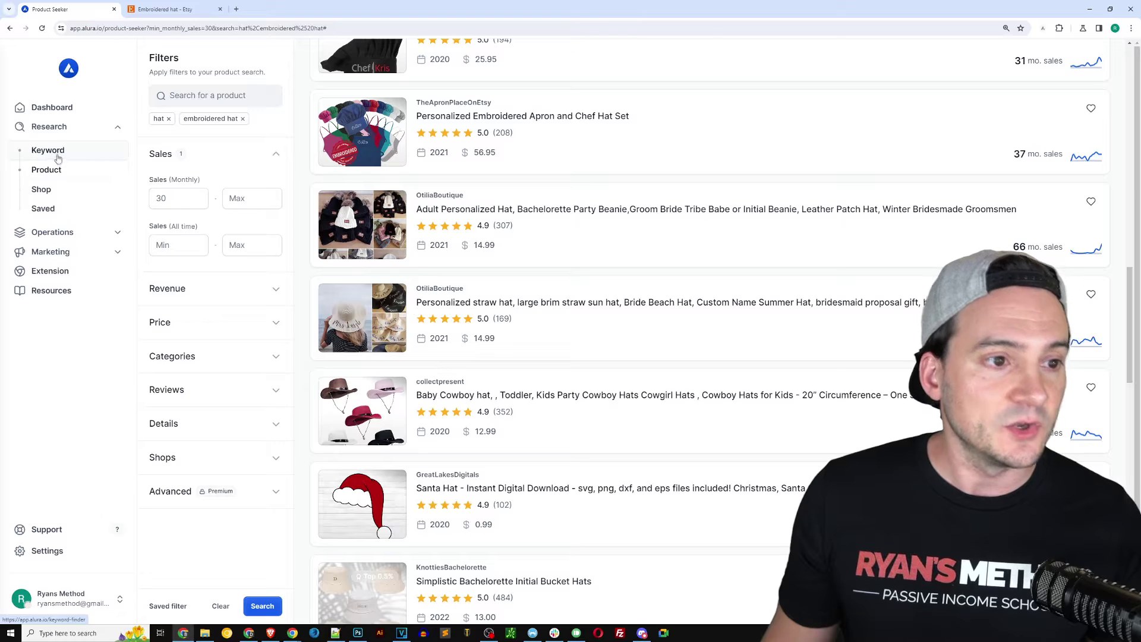
{"action": "left_click", "coordinate": [58, 158]}
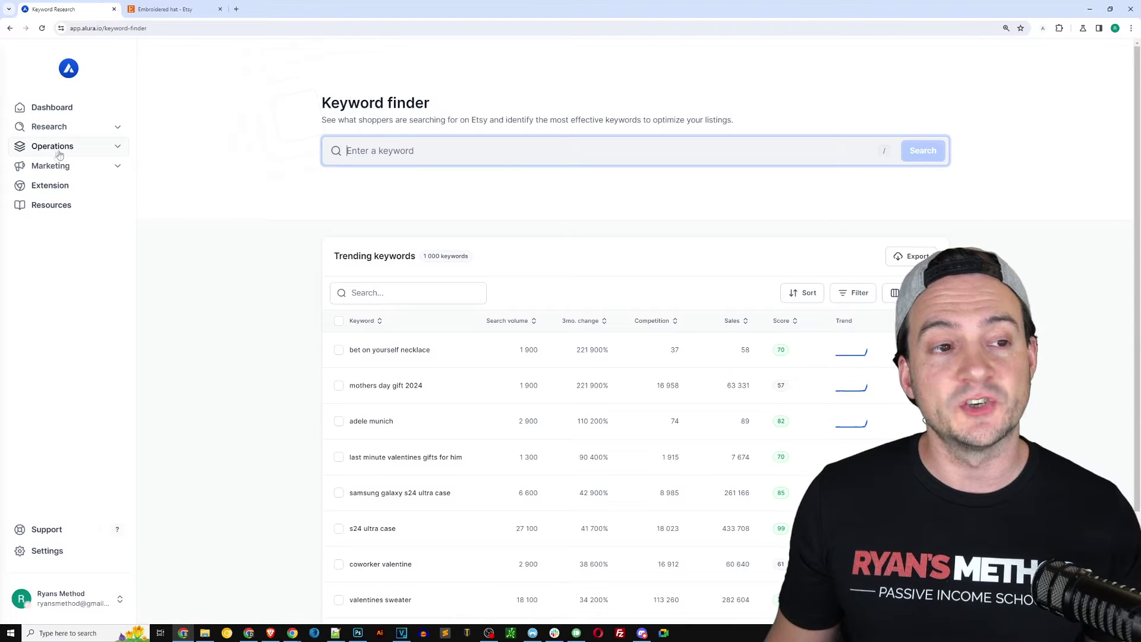
Step: Search Etsy for "bachelorette party hat" and open the Alura overview of the results
{"action": "left_click", "coordinate": [169, 9]}
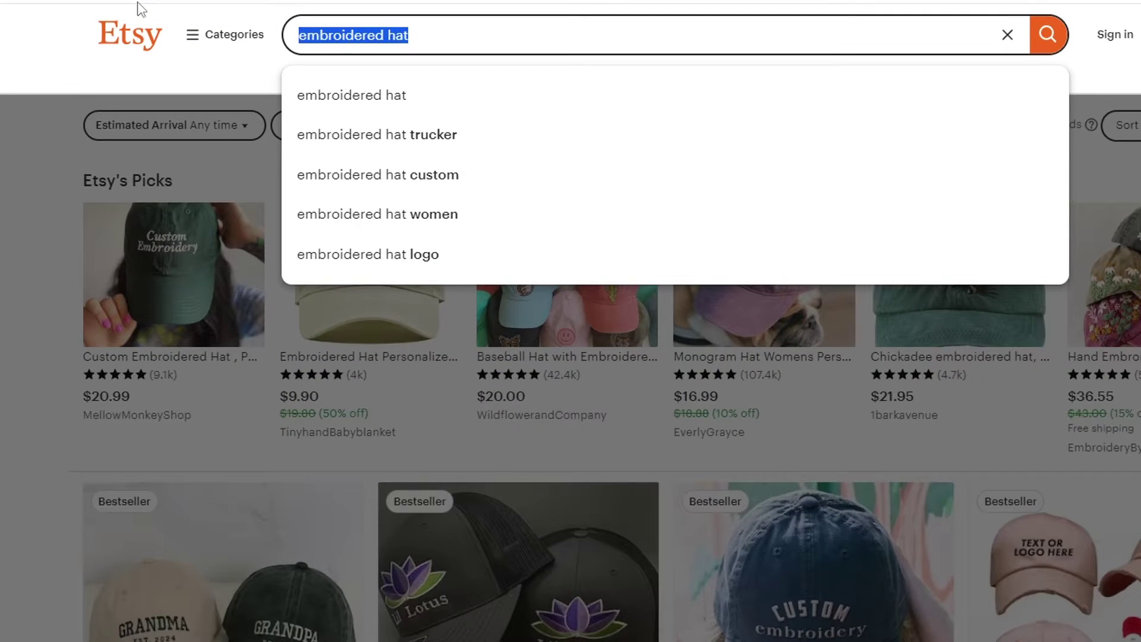
{"action": "type", "text": "bachelorette "}
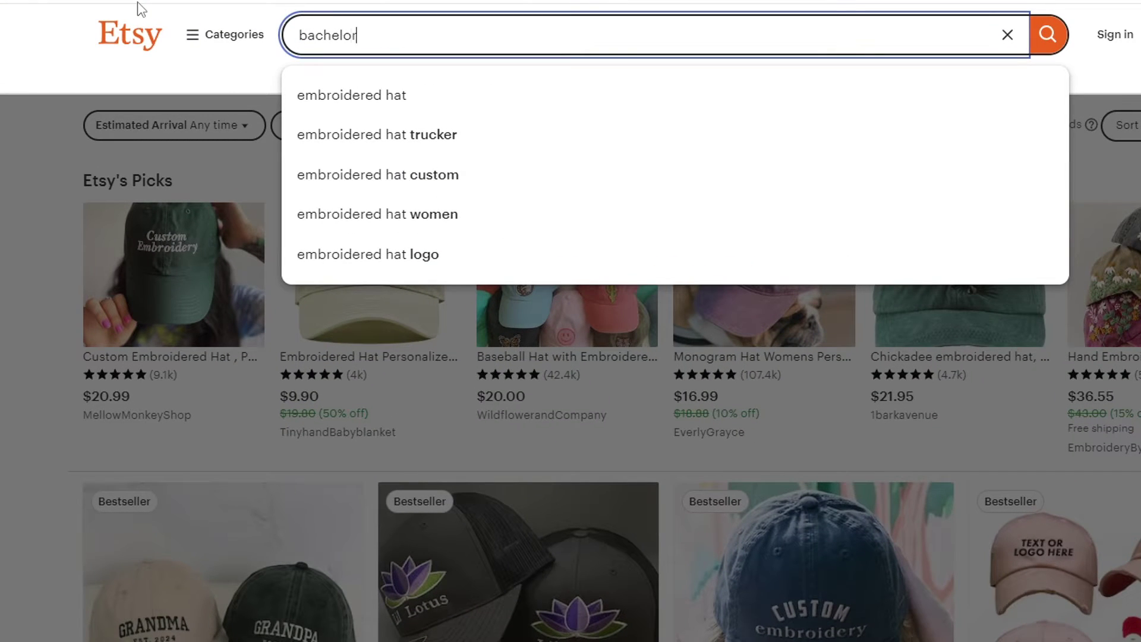
{"action": "type", "text": "party hat"}
{"action": "key", "text": "Return"}
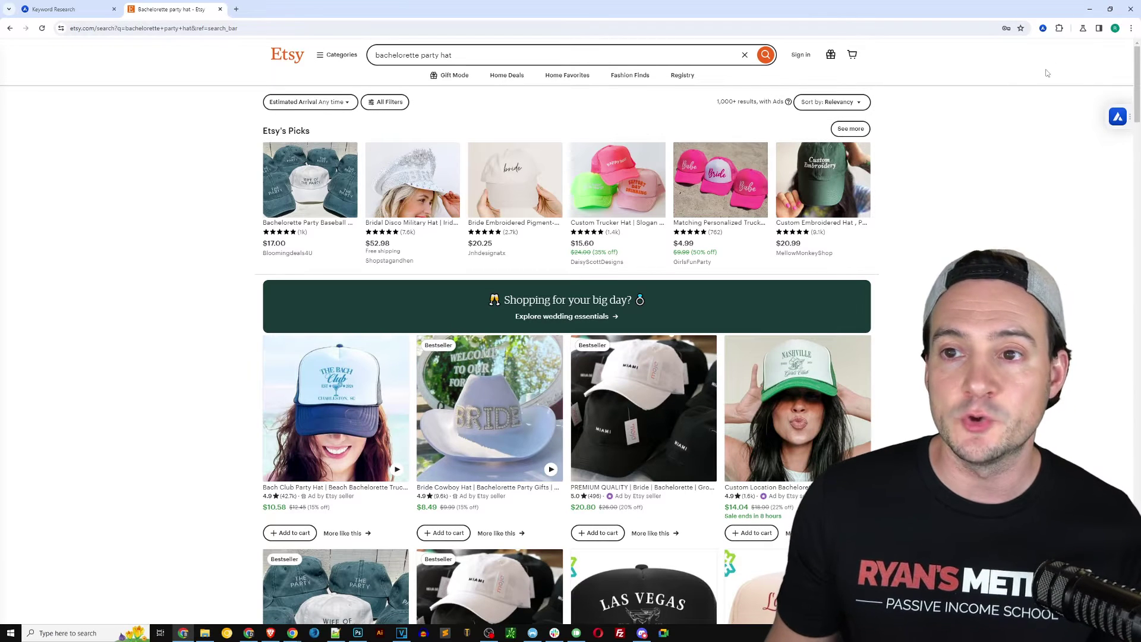
{"action": "left_click", "coordinate": [1044, 29]}
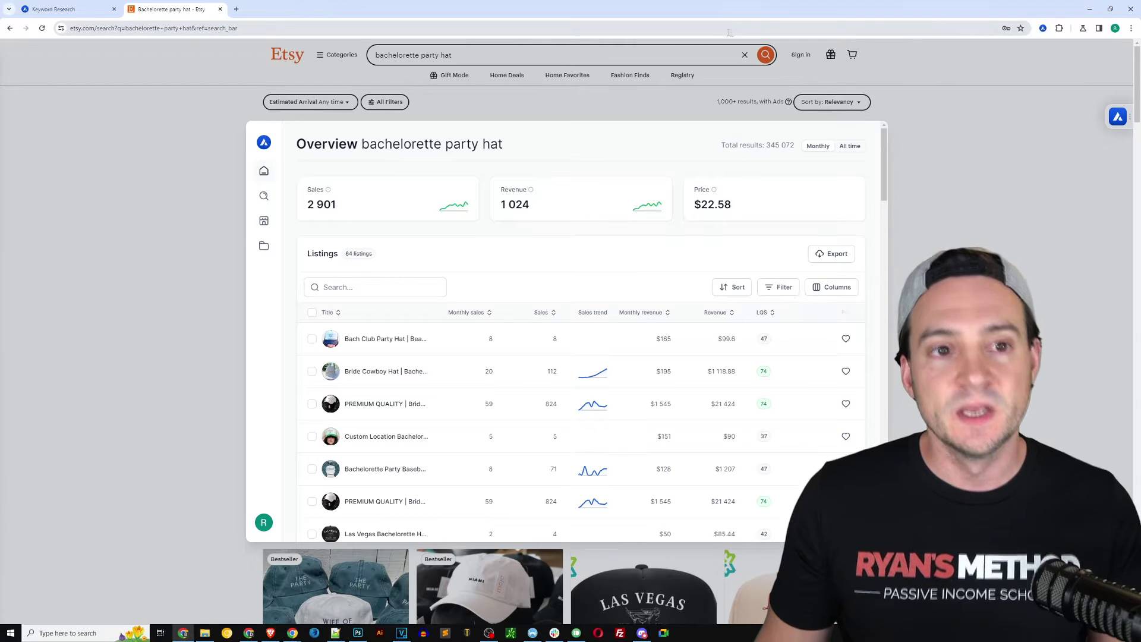
Step: Copy the Etsy search phrase and look up "bachelorette party hat" in Alura's keyword finder
{"action": "key", "text": "ctrl+shift+Tab"}
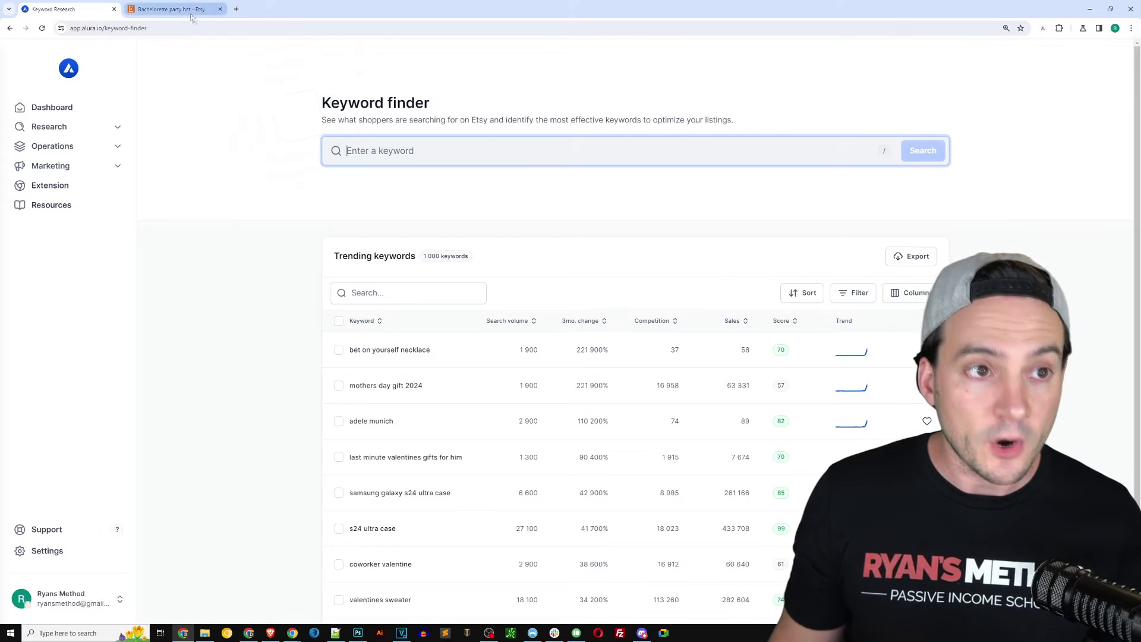
{"action": "left_click", "coordinate": [171, 9]}
{"action": "left_click_drag", "start_coordinate": [508, 150], "coordinate": [360, 145]}
{"action": "left_click", "coordinate": [85, 10]}
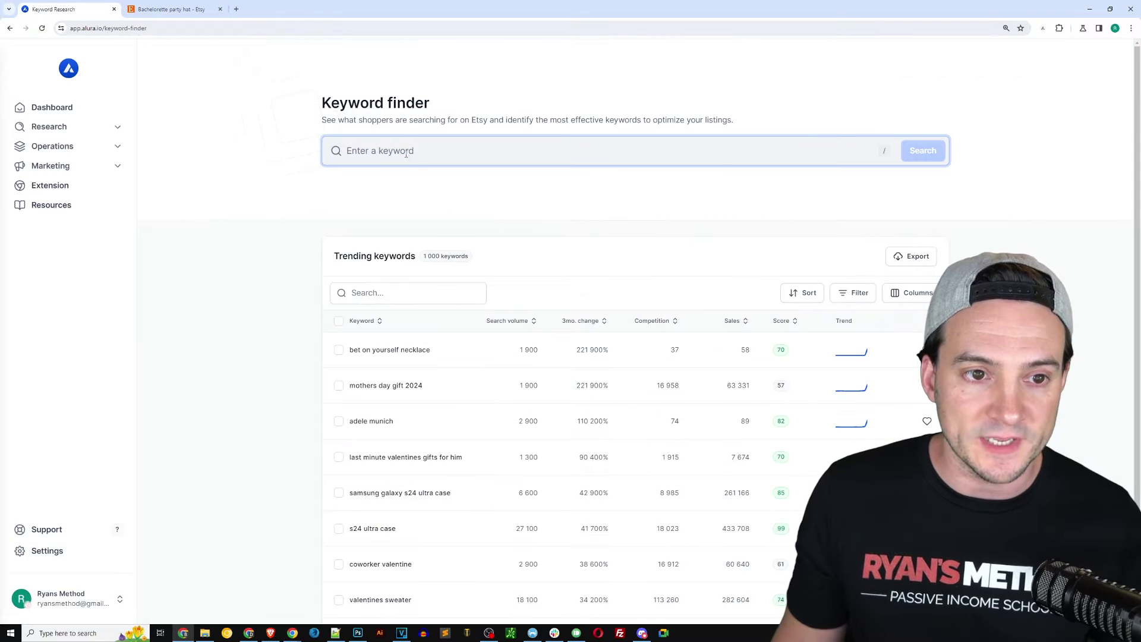
{"action": "key", "text": "ctrl+v"}
{"action": "key", "text": "Return"}
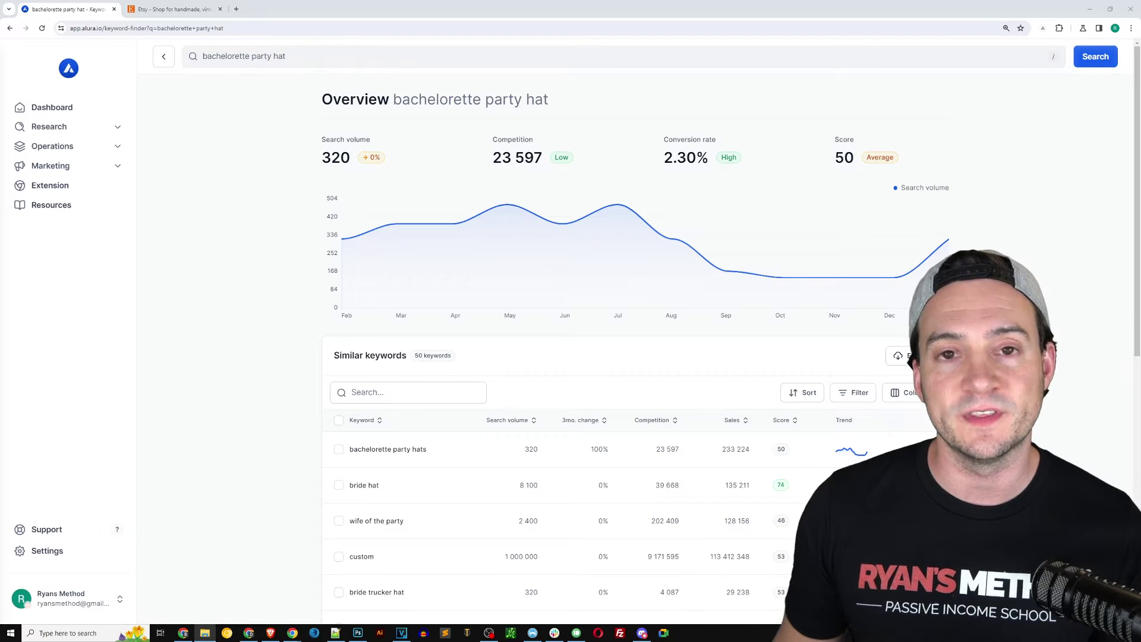
Step: Examine the search volume and competition figures in the bachelorette party hat keyword overview
{"action": "double_click", "coordinate": [334, 157]}
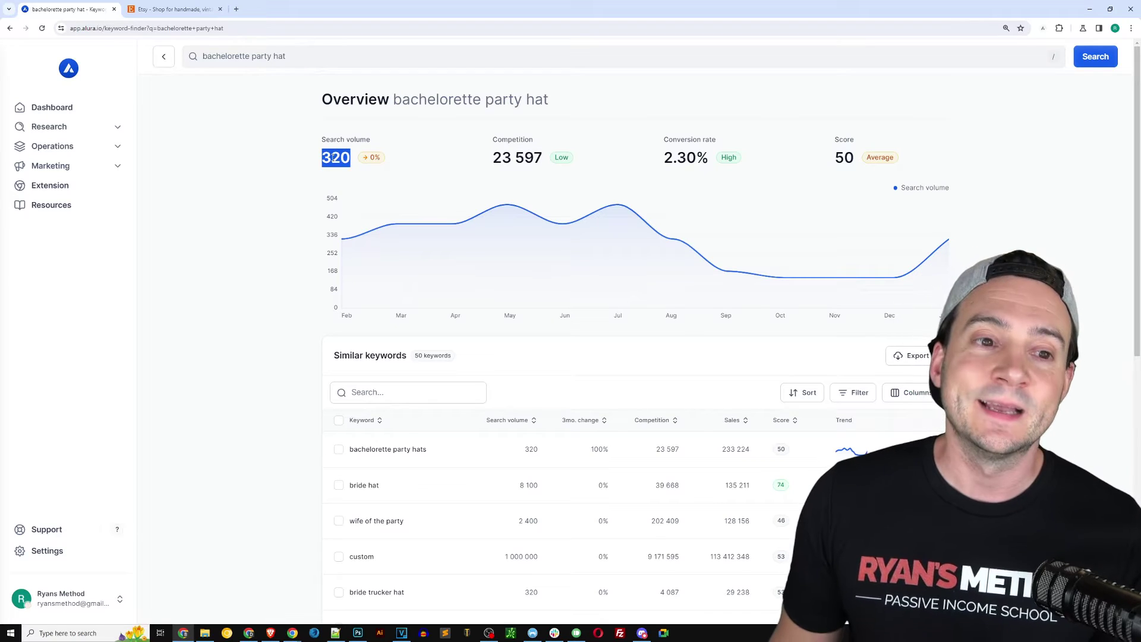
{"action": "left_click_drag", "start_coordinate": [389, 99], "coordinate": [549, 101]}
{"action": "left_click", "coordinate": [550, 102]}
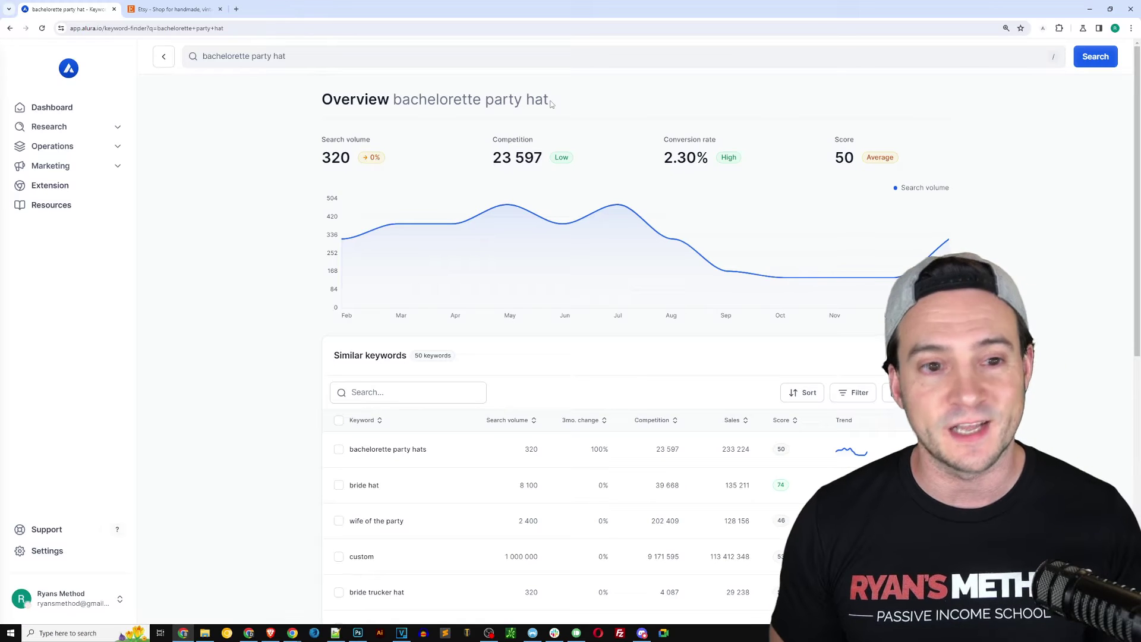
{"action": "double_click", "coordinate": [327, 158]}
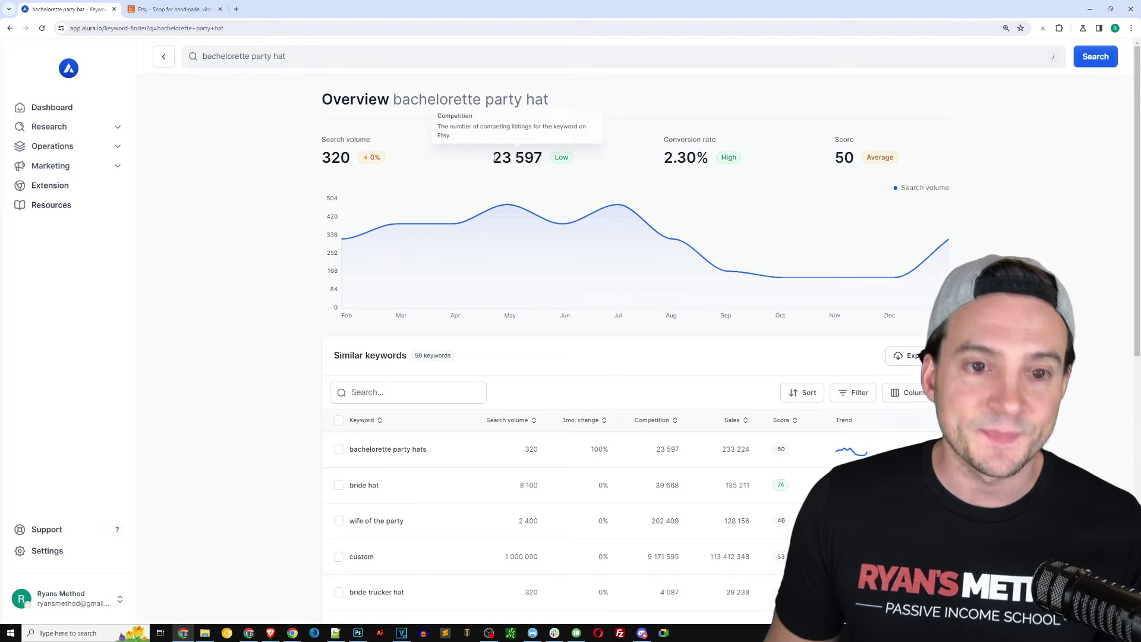
{"action": "left_click_drag", "start_coordinate": [492, 158], "coordinate": [542, 159]}
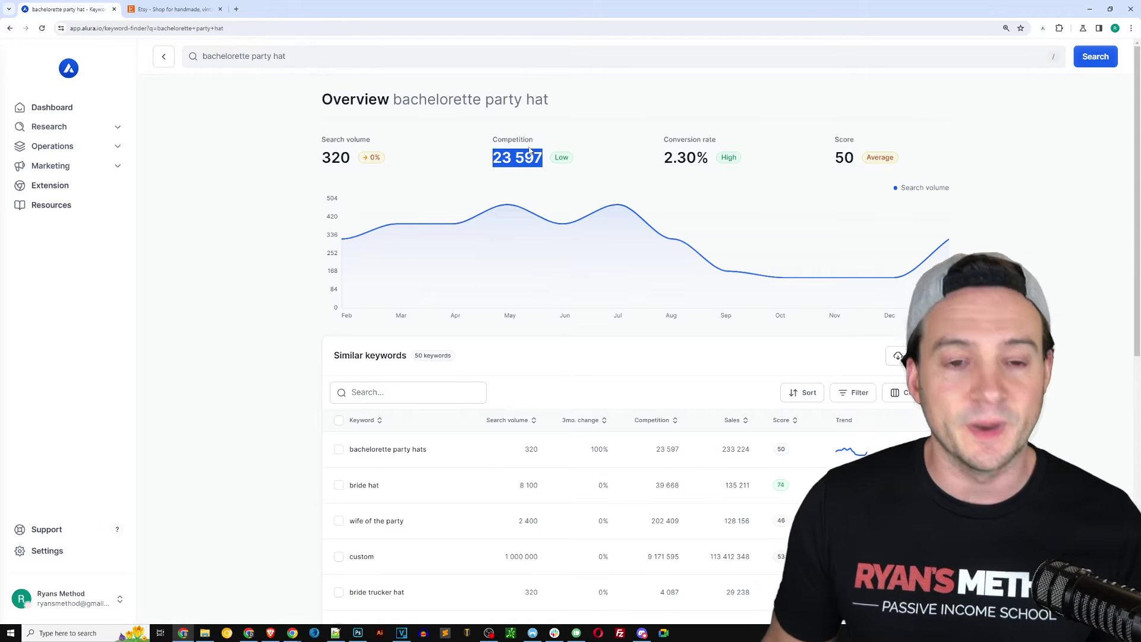
{"action": "left_click", "coordinate": [504, 150]}
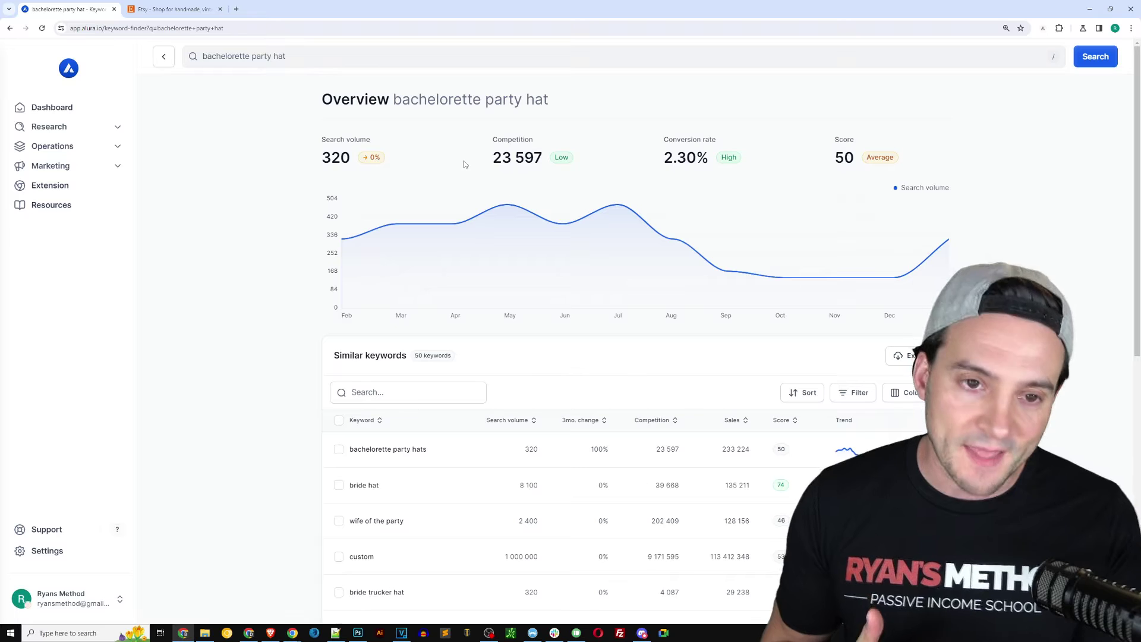
{"action": "double_click", "coordinate": [514, 156]}
{"action": "left_click_drag", "start_coordinate": [503, 156], "coordinate": [537, 152]}
{"action": "left_click", "coordinate": [538, 151]}
Step: Review the similar keywords for bachelorette party hat and open the "bride hat" keyword overview in a new tab
{"action": "scroll", "coordinate": [271, 314], "scroll_direction": "down", "scroll_amount": 2}
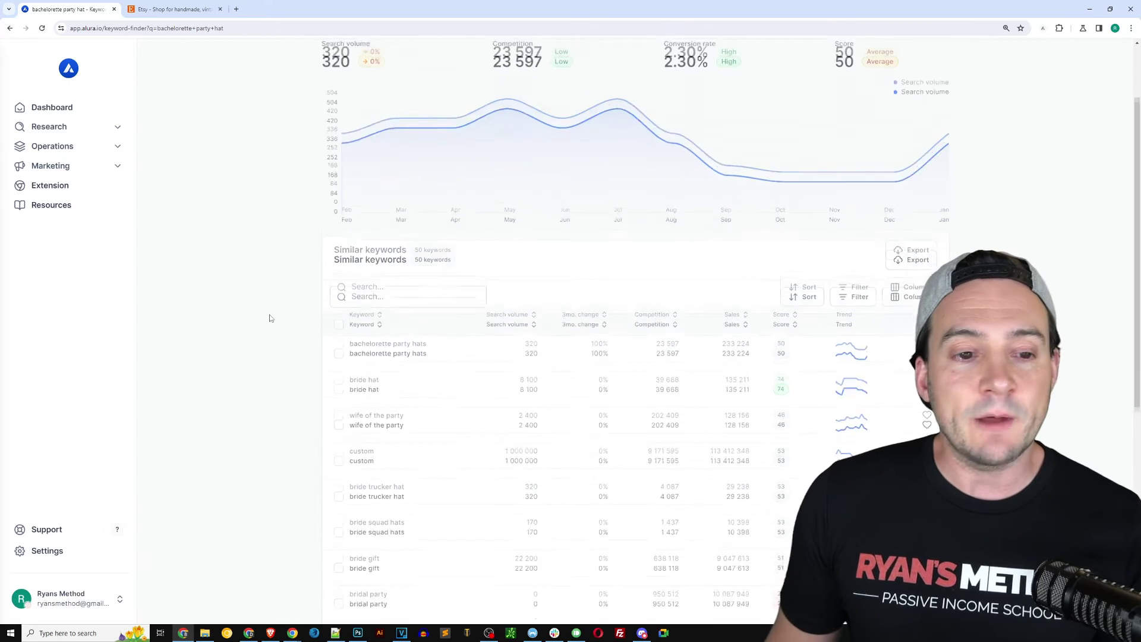
{"action": "scroll", "coordinate": [270, 315], "scroll_direction": "down", "scroll_amount": 1}
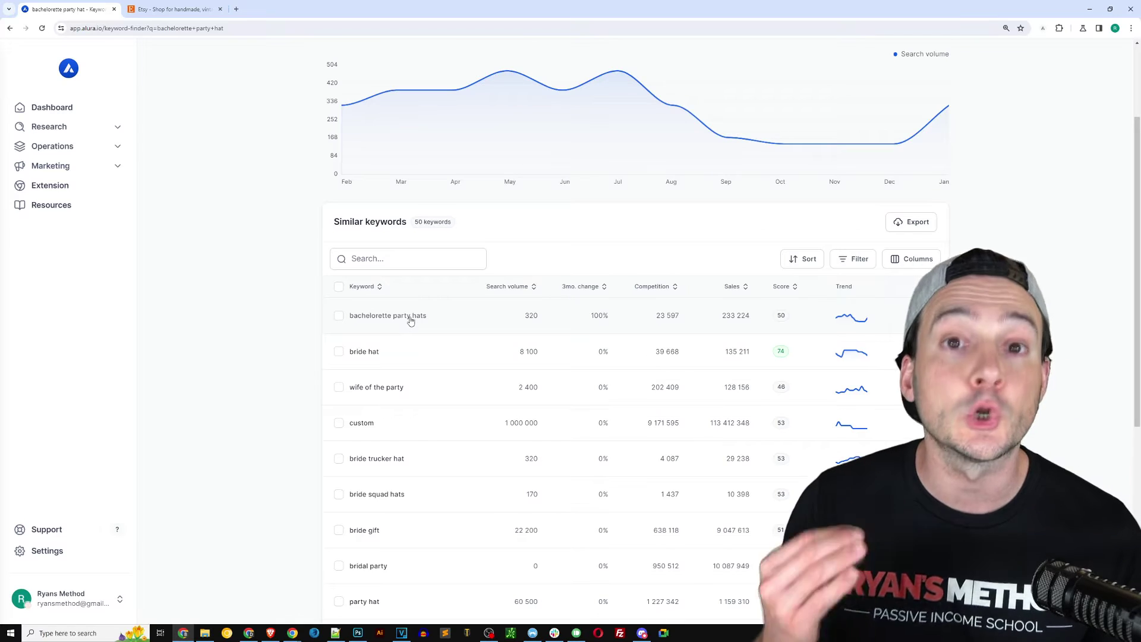
{"action": "scroll", "coordinate": [410, 321], "scroll_direction": "up", "scroll_amount": 3}
{"action": "double_click", "coordinate": [553, 101]}
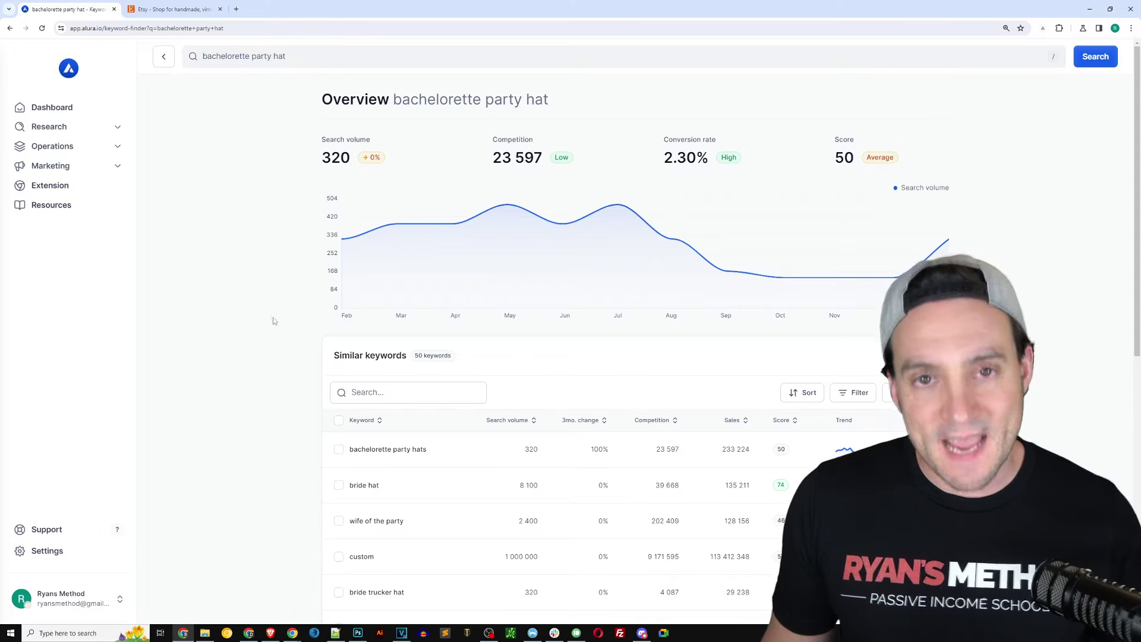
{"action": "scroll", "coordinate": [273, 318], "scroll_direction": "down", "scroll_amount": 1}
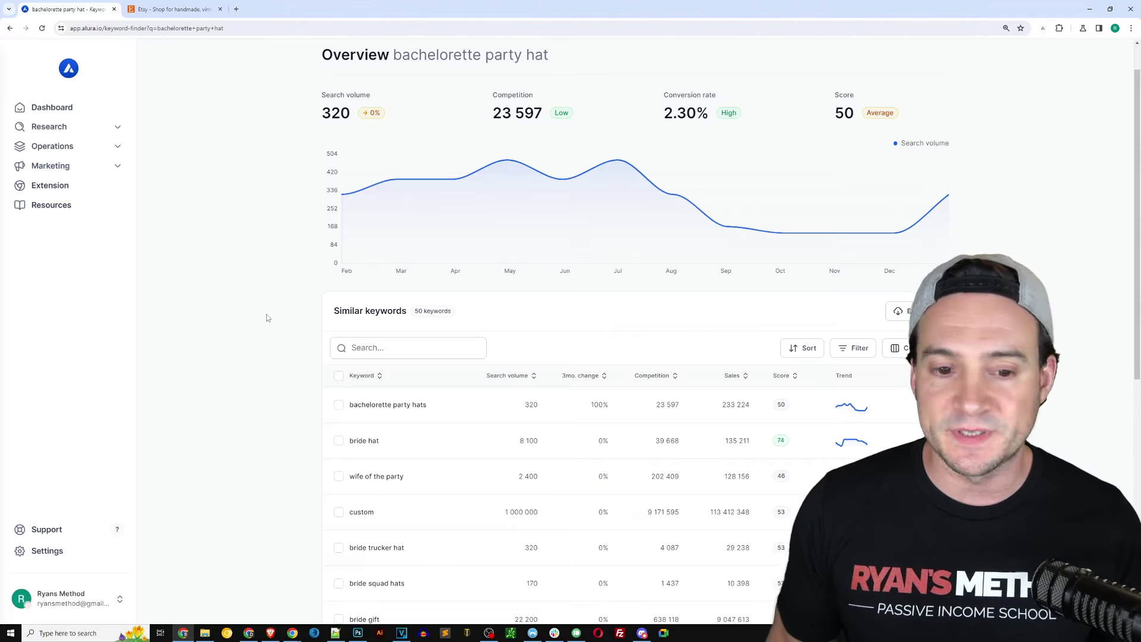
{"action": "scroll", "coordinate": [266, 318], "scroll_direction": "down", "scroll_amount": 2}
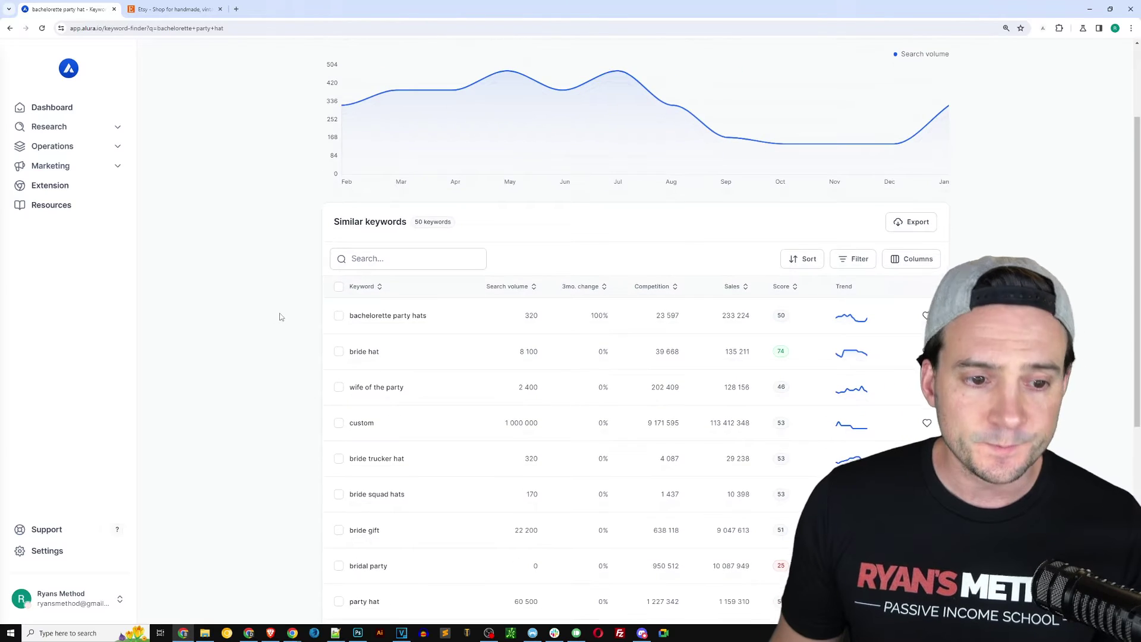
{"action": "scroll", "coordinate": [326, 359], "scroll_direction": "down", "scroll_amount": 1}
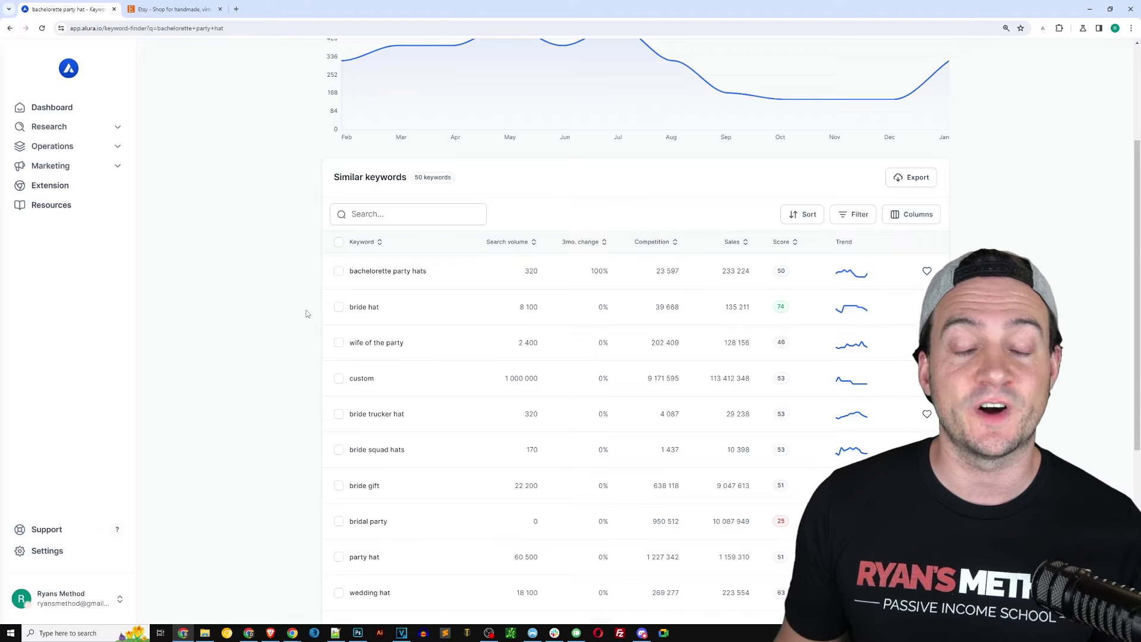
{"action": "scroll", "coordinate": [307, 313], "scroll_direction": "up", "scroll_amount": 4}
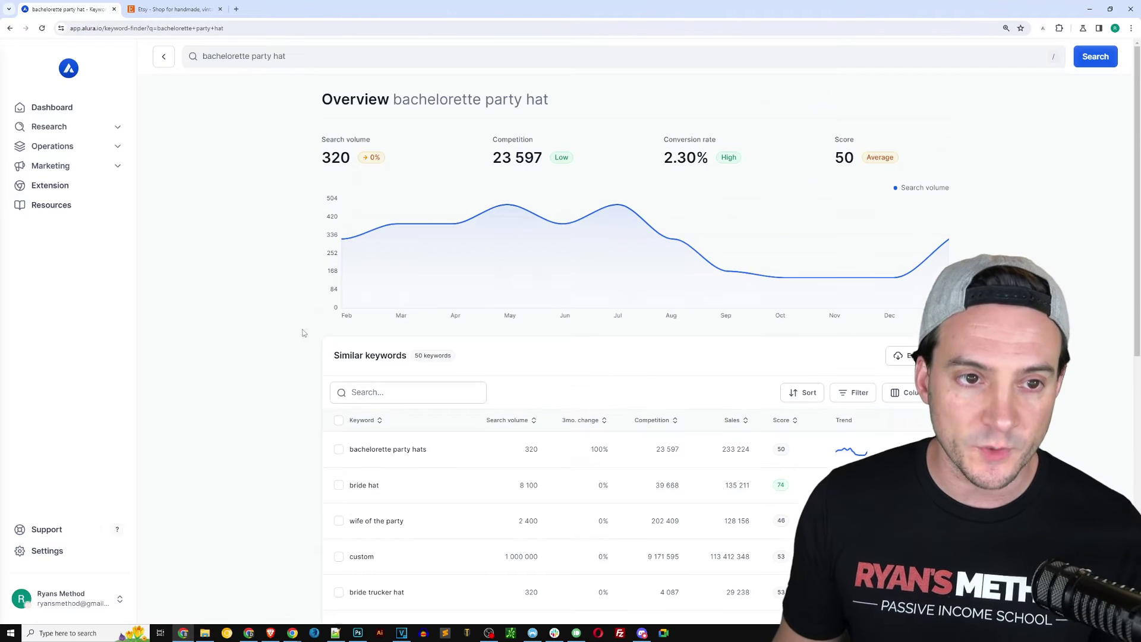
{"action": "mouse_move", "coordinate": [331, 162]}
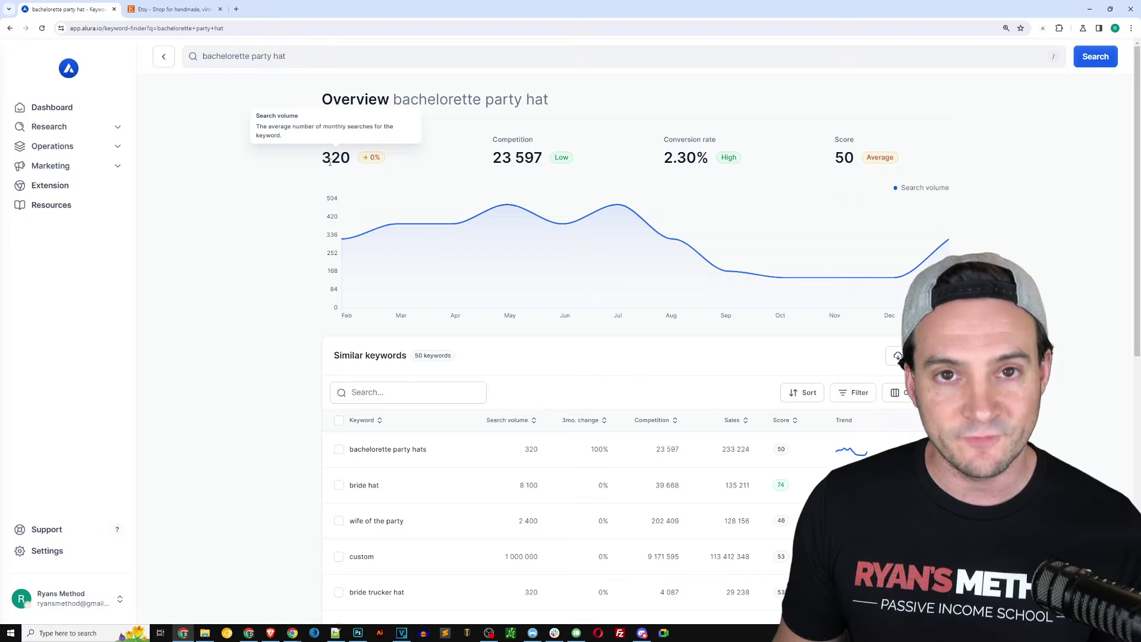
{"action": "scroll", "coordinate": [291, 280], "scroll_direction": "down", "scroll_amount": 4}
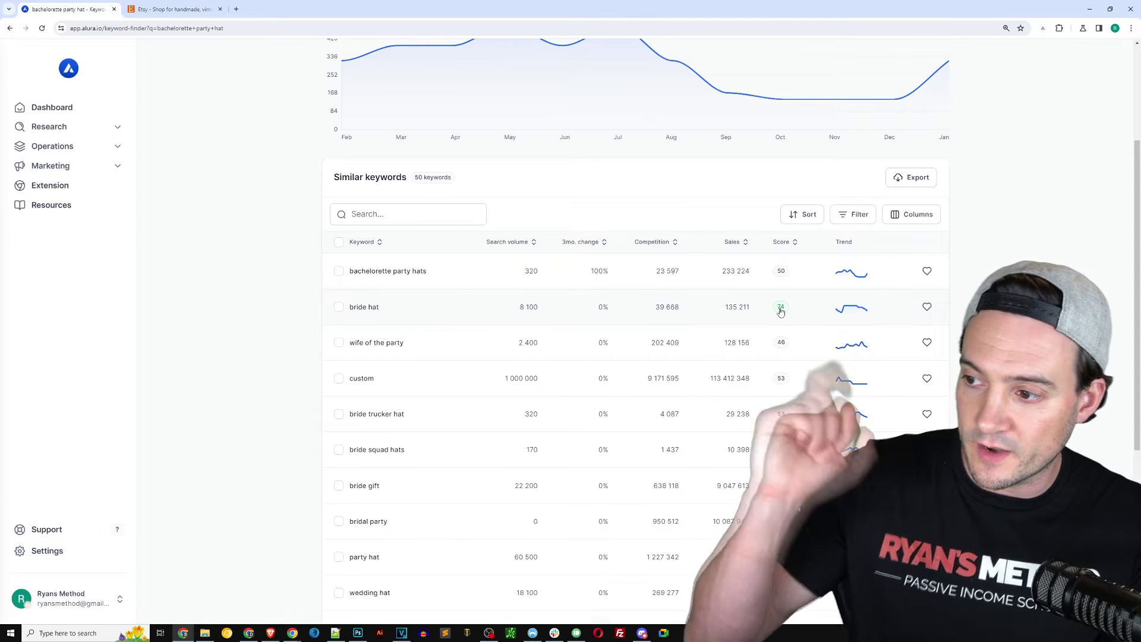
{"action": "left_click", "coordinate": [375, 310]}
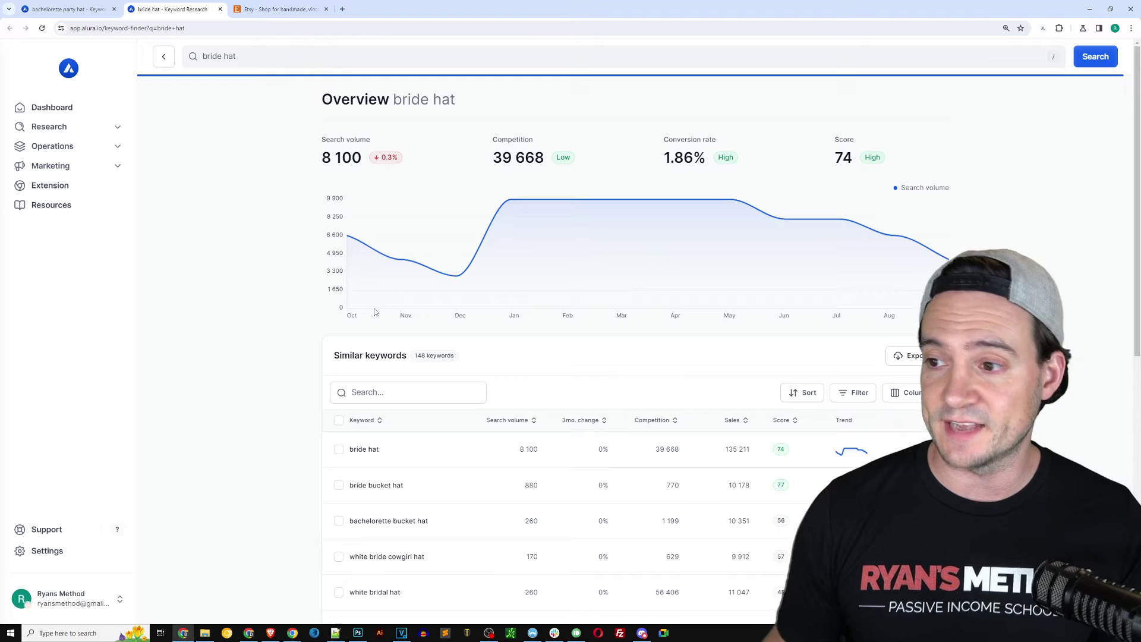
Step: Examine the bride hat keyword's search volume and competition, and return to the similar keywords for bachelorette party hat
{"action": "double_click", "coordinate": [344, 157]}
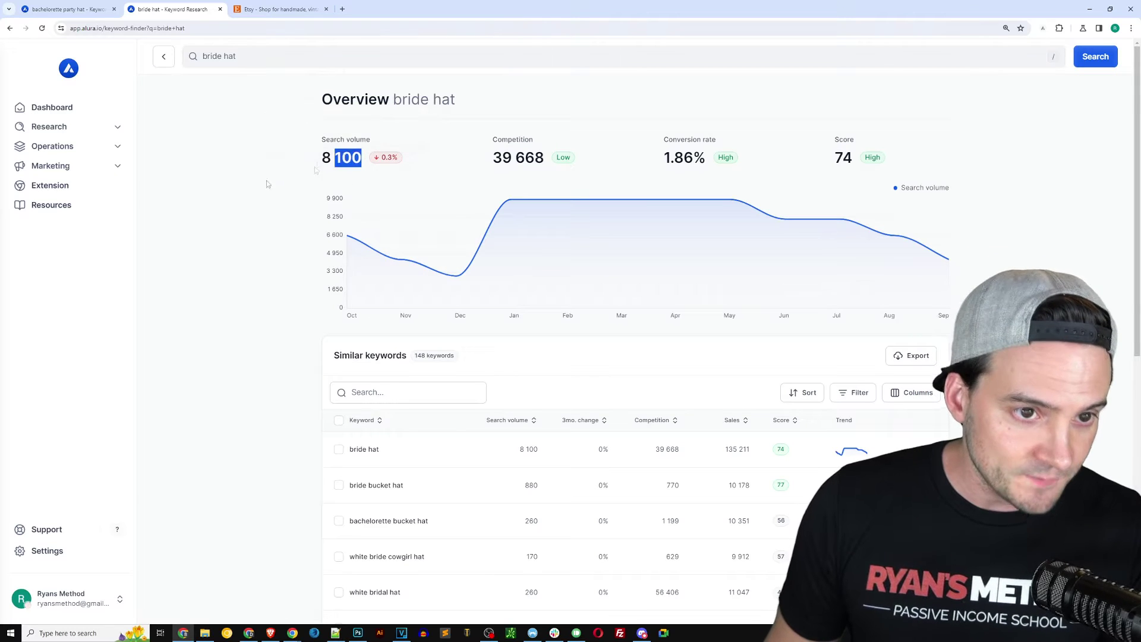
{"action": "left_click", "coordinate": [360, 154]}
{"action": "double_click", "coordinate": [505, 157]}
{"action": "left_click", "coordinate": [531, 164]}
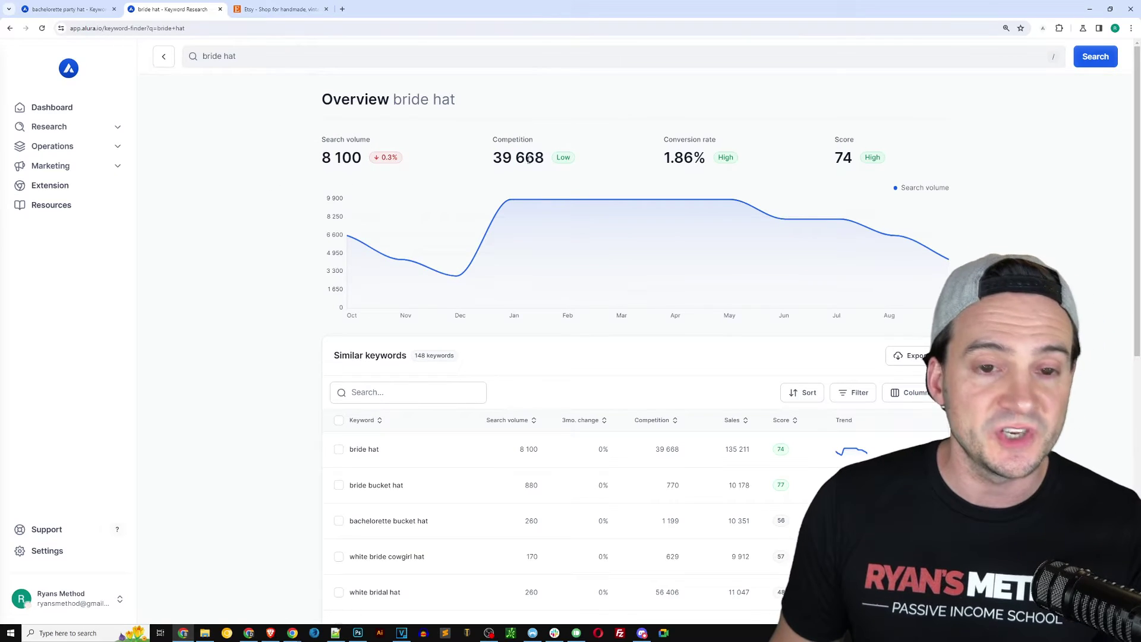
{"action": "scroll", "coordinate": [250, 285], "scroll_direction": "down", "scroll_amount": 2}
{"action": "scroll", "coordinate": [255, 301], "scroll_direction": "up", "scroll_amount": 1}
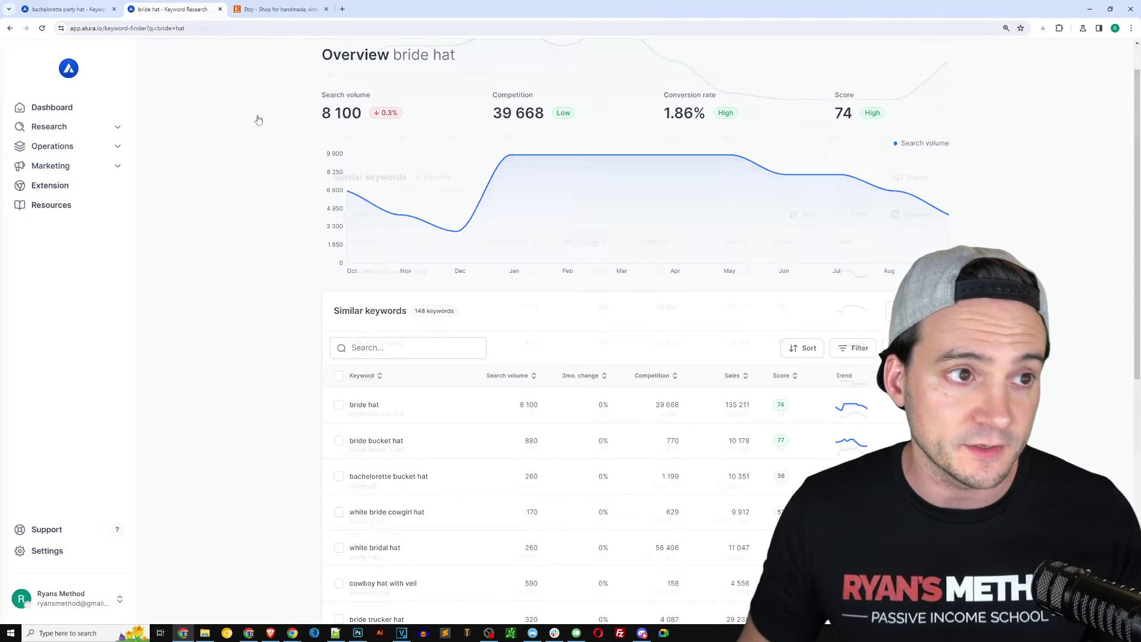
{"action": "key", "text": "ctrl+shift+Tab"}
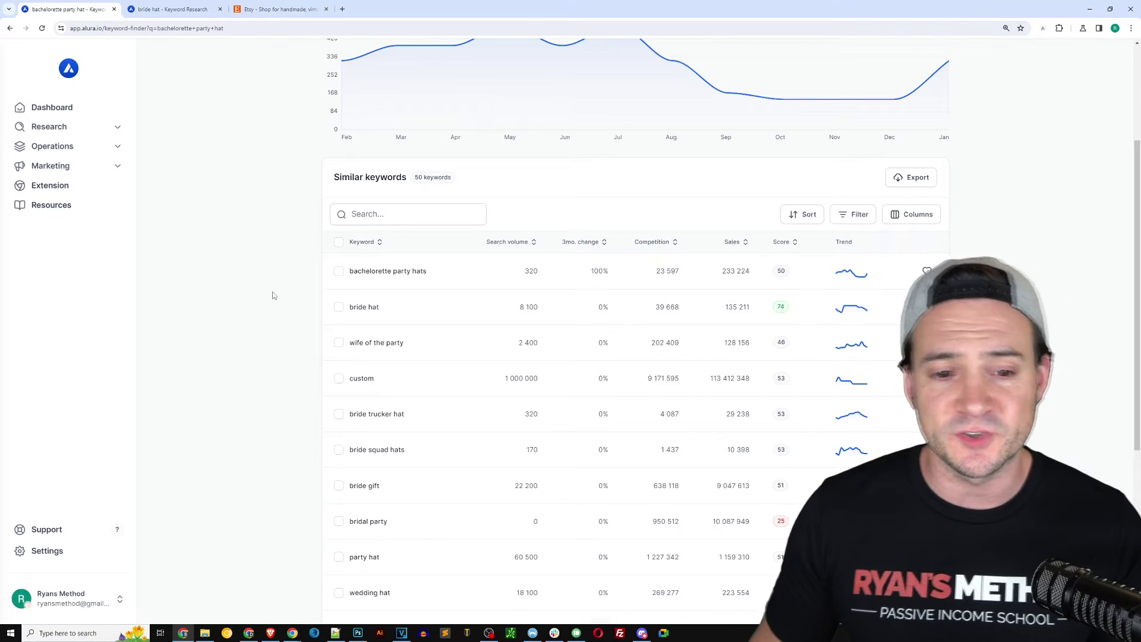
{"action": "scroll", "coordinate": [280, 294], "scroll_direction": "down", "scroll_amount": 2}
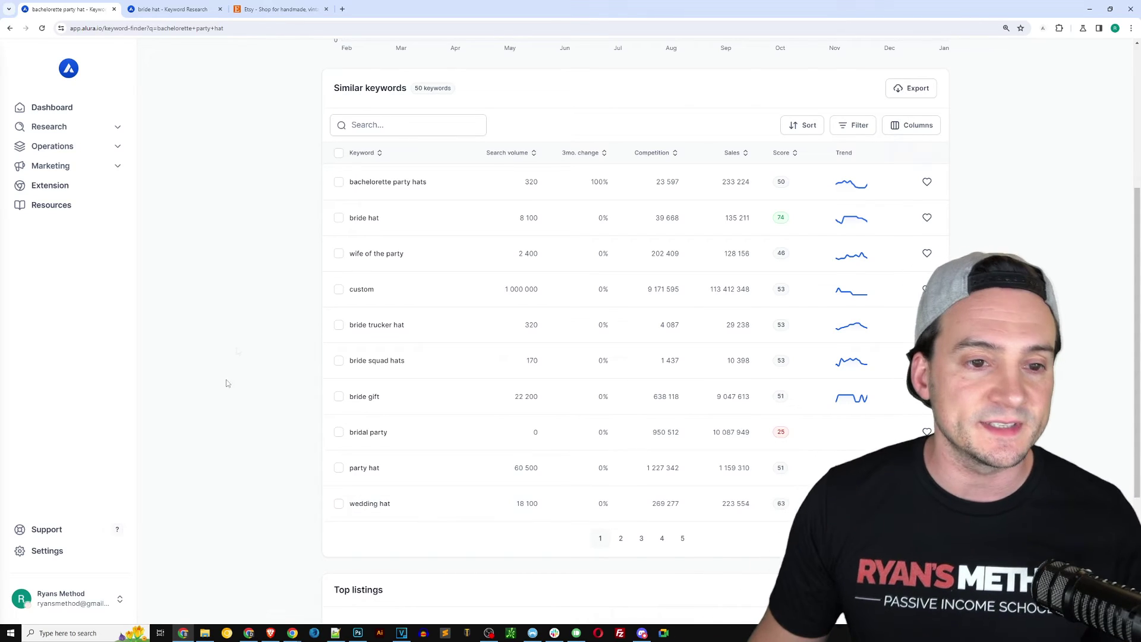
Step: Copy the phrase "bride hat" from the keyword finder and search Etsy for it
{"action": "left_click", "coordinate": [173, 9]}
{"action": "left_click_drag", "start_coordinate": [484, 64], "coordinate": [392, 56]}
{"action": "key", "text": "ctrl+c"}
{"action": "left_click", "coordinate": [279, 9]}
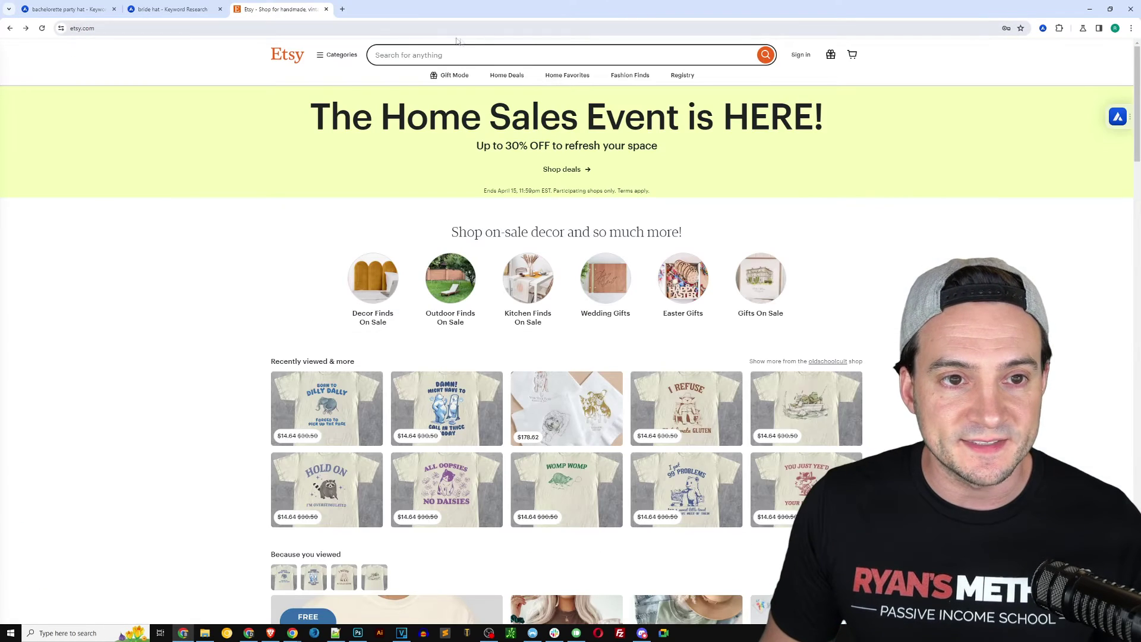
{"action": "left_click", "coordinate": [445, 52]}
{"action": "key", "text": "ctrl+v"}
{"action": "key", "text": "Return"}
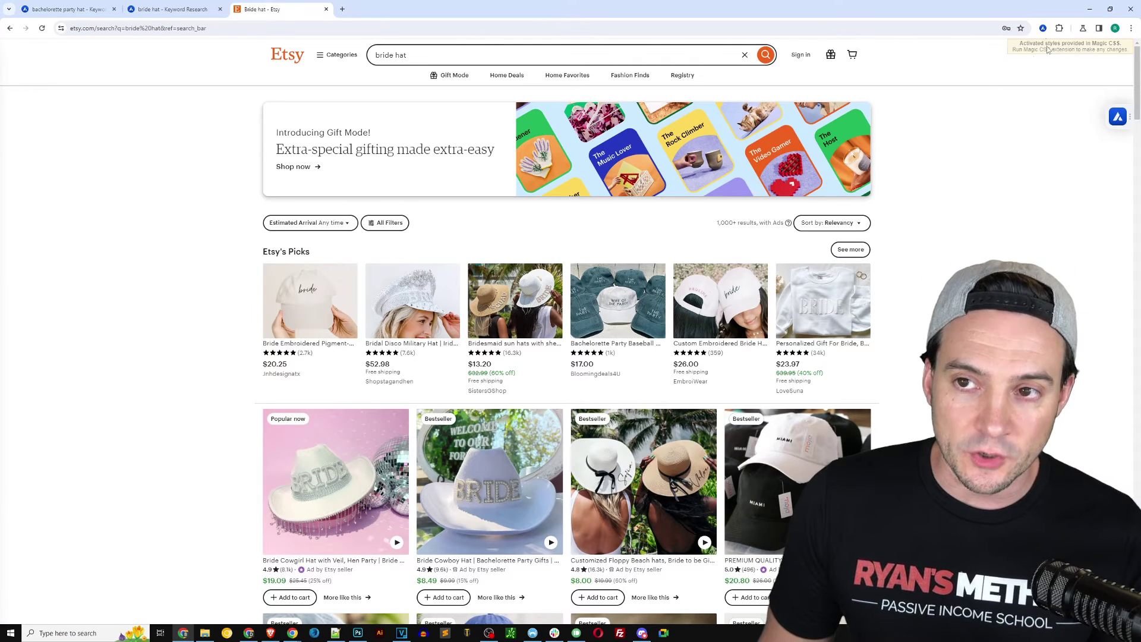
Step: Open the Alura overview for bride hat, sorted by monthly sales in descending order, and view the listing reports of the top five products
{"action": "left_click", "coordinate": [1043, 28]}
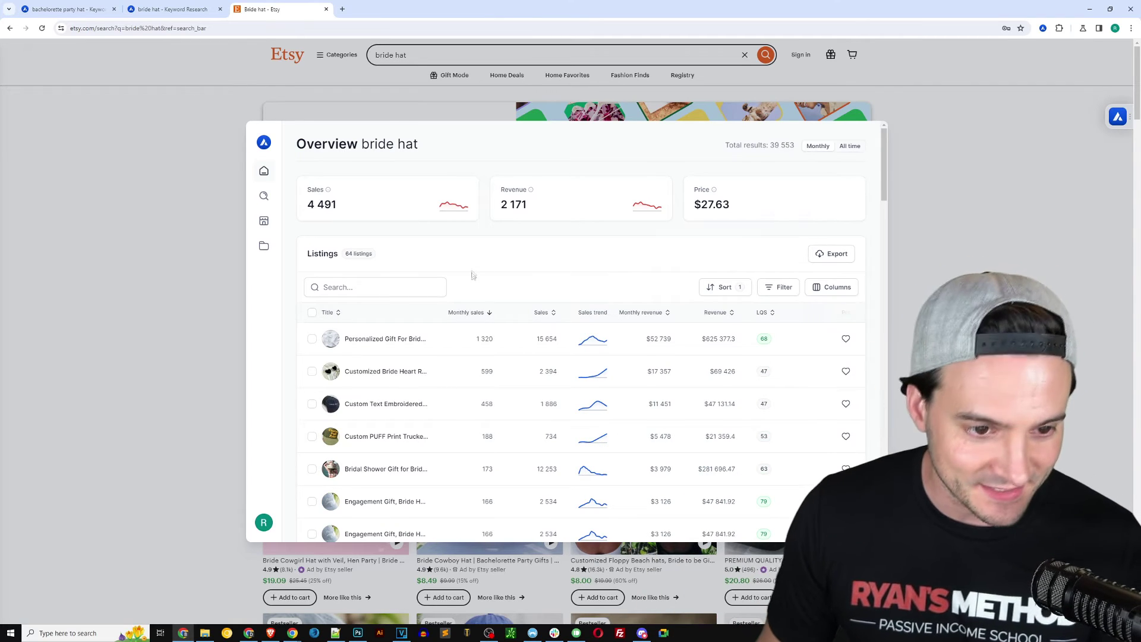
{"action": "scroll", "coordinate": [472, 275], "scroll_direction": "down", "scroll_amount": 1}
{"action": "left_click", "coordinate": [391, 296]}
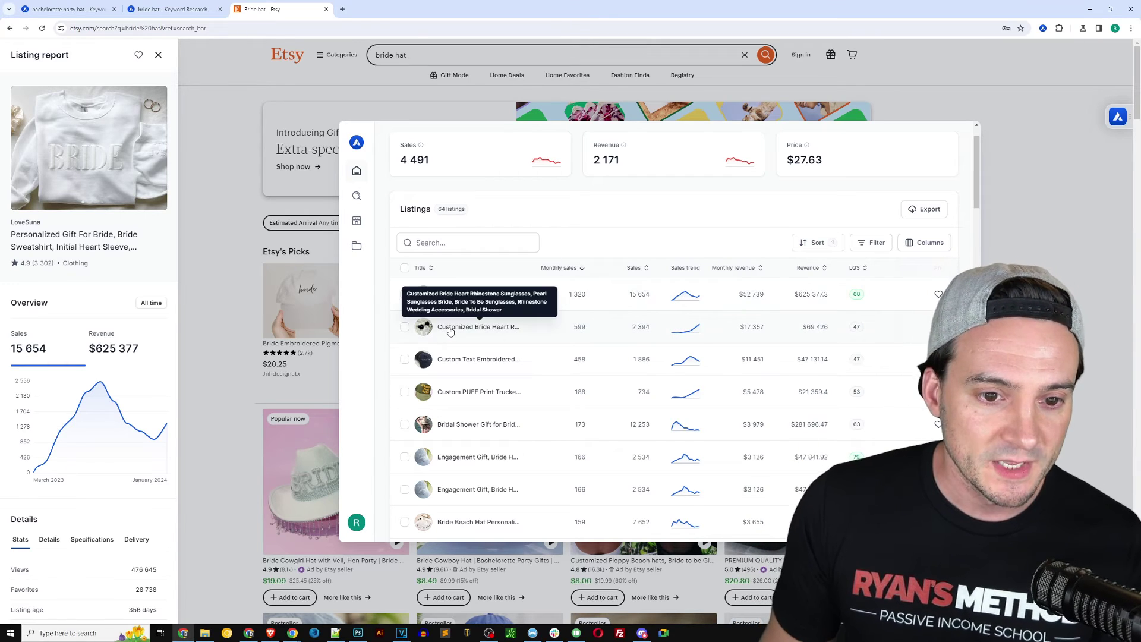
{"action": "left_click", "coordinate": [451, 331]}
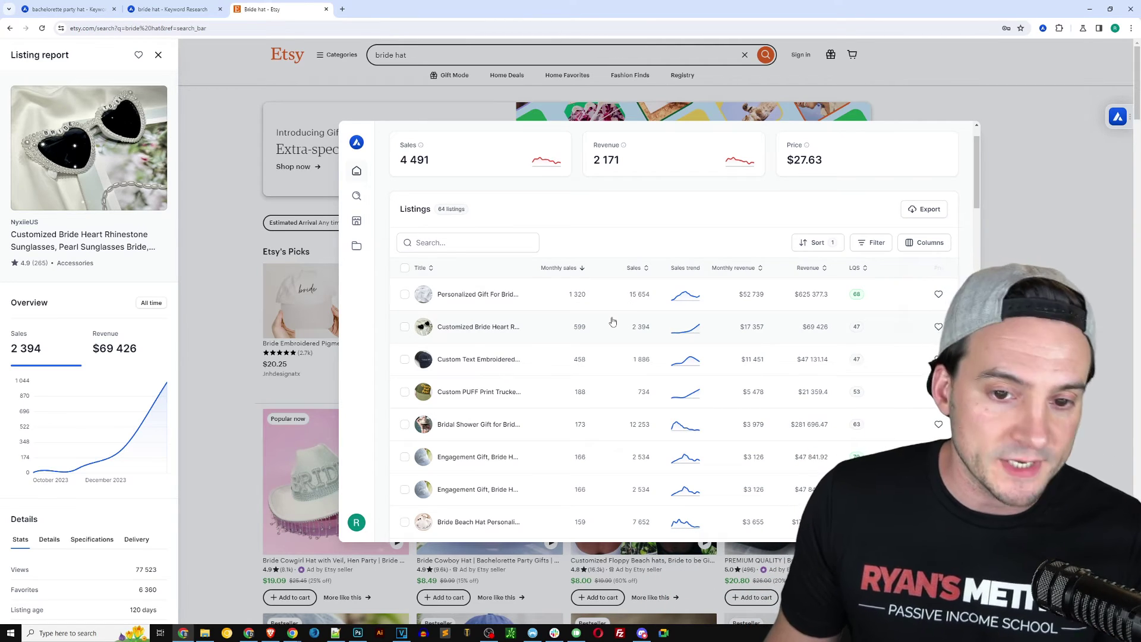
{"action": "mouse_move", "coordinate": [567, 273]}
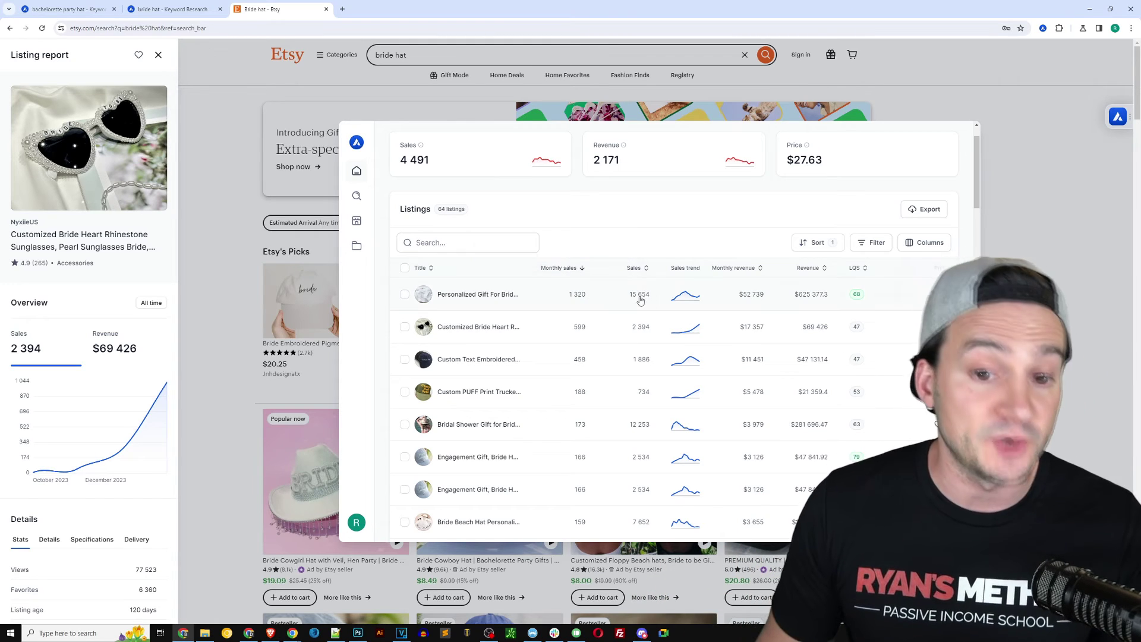
{"action": "left_click", "coordinate": [468, 361]}
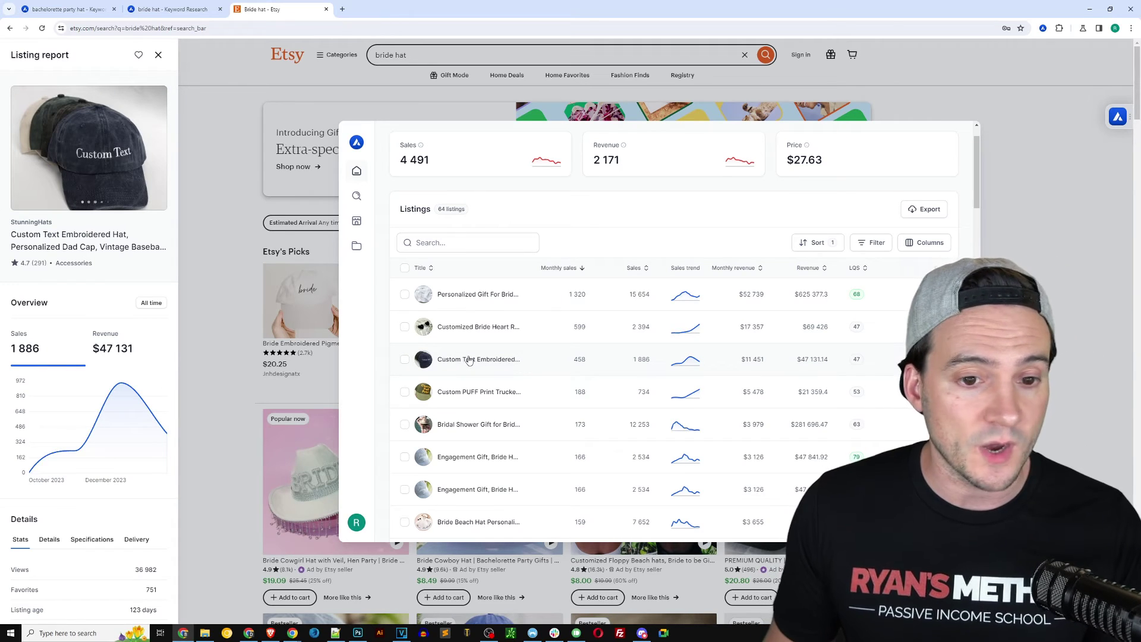
{"action": "left_click", "coordinate": [485, 393]}
{"action": "left_click", "coordinate": [486, 426]}
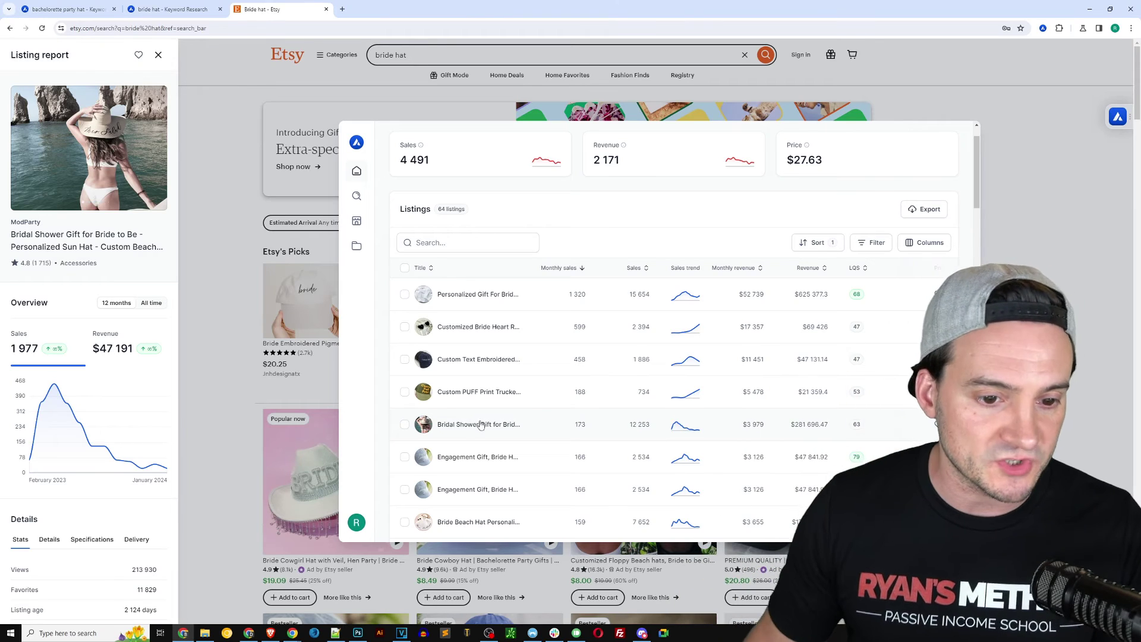
Step: View the listing reports of the Engagement Gift Bride Hat, Bridal Disco Military Hat and White Bride Cowgirl Hat products
{"action": "scroll", "coordinate": [475, 416], "scroll_direction": "down", "scroll_amount": 2}
{"action": "left_click", "coordinate": [468, 368]}
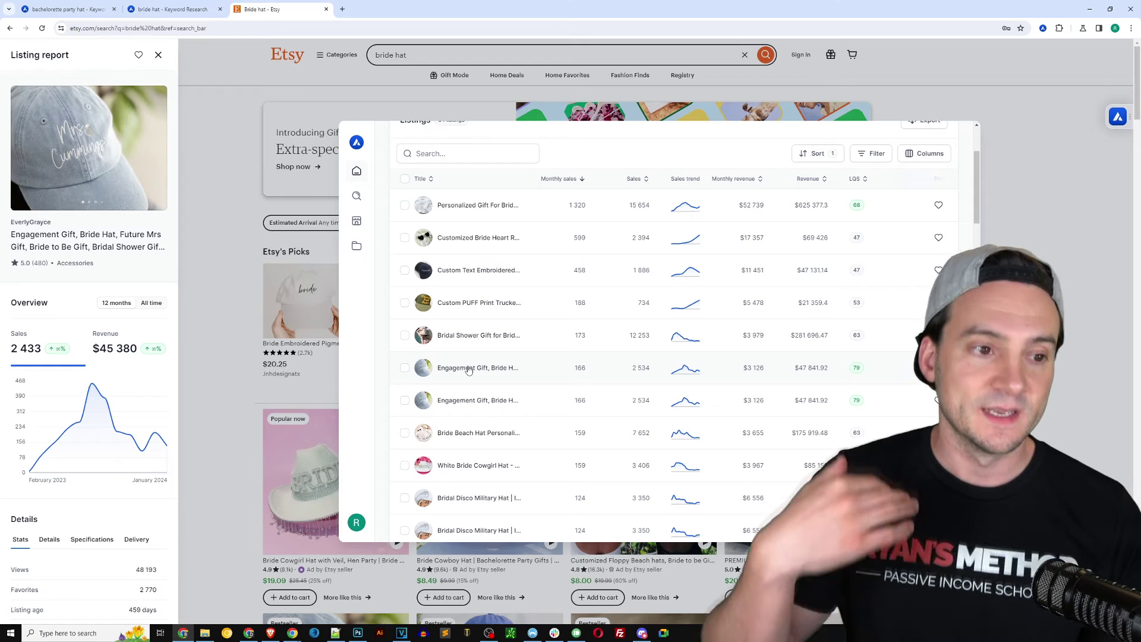
{"action": "scroll", "coordinate": [471, 419], "scroll_direction": "down", "scroll_amount": 1}
{"action": "scroll", "coordinate": [470, 411], "scroll_direction": "up", "scroll_amount": 1}
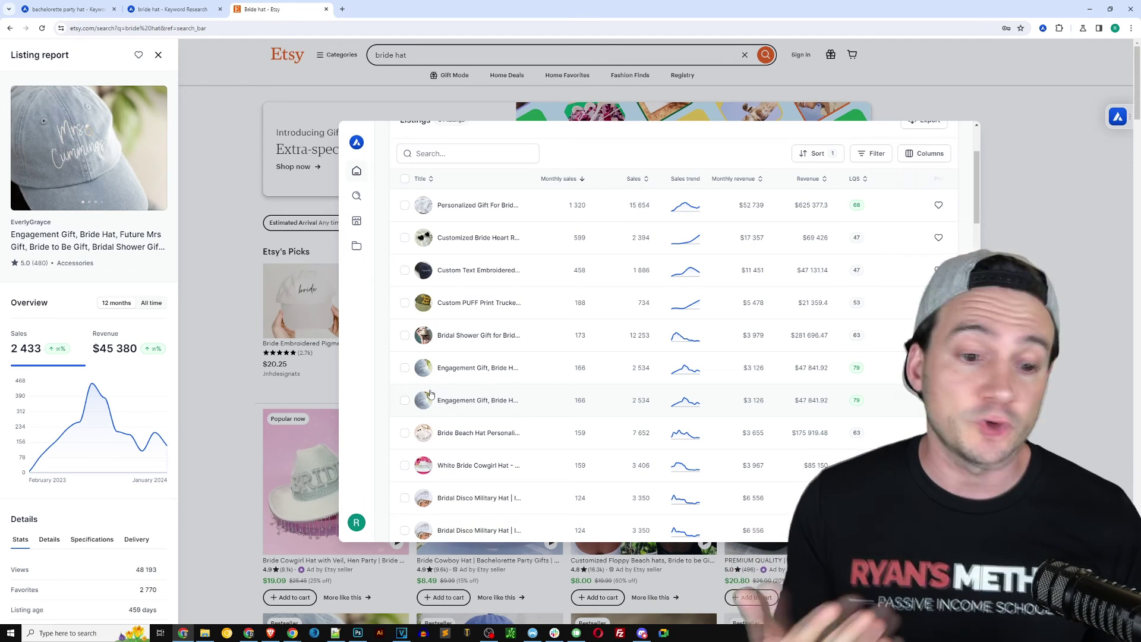
{"action": "scroll", "coordinate": [588, 345], "scroll_direction": "down", "scroll_amount": 3}
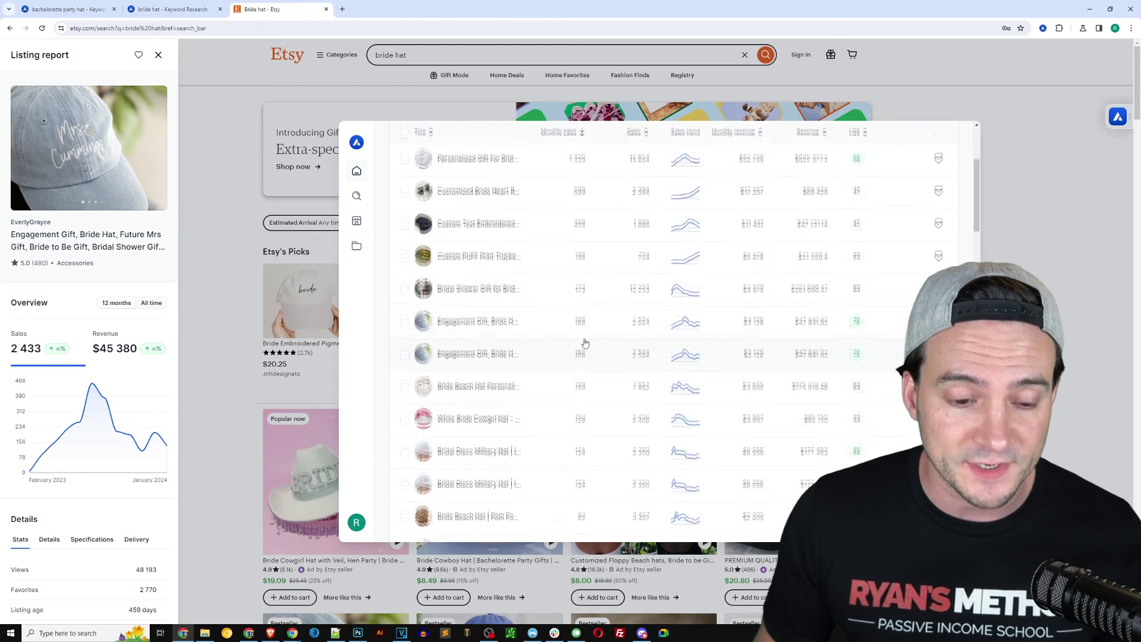
{"action": "left_click", "coordinate": [455, 319]}
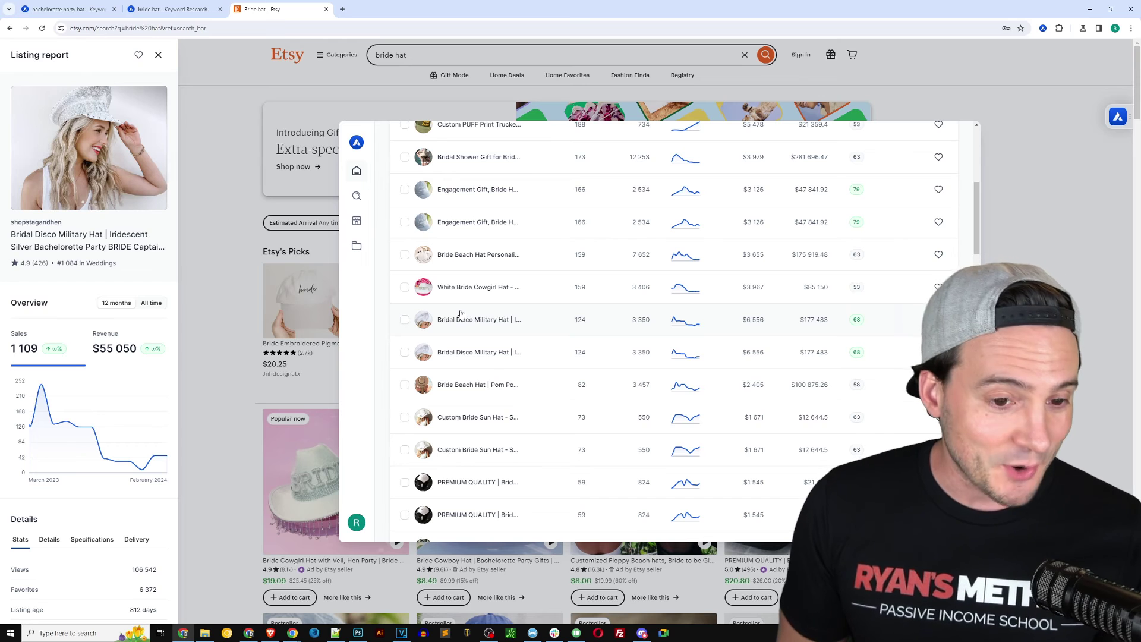
{"action": "left_click", "coordinate": [466, 294]}
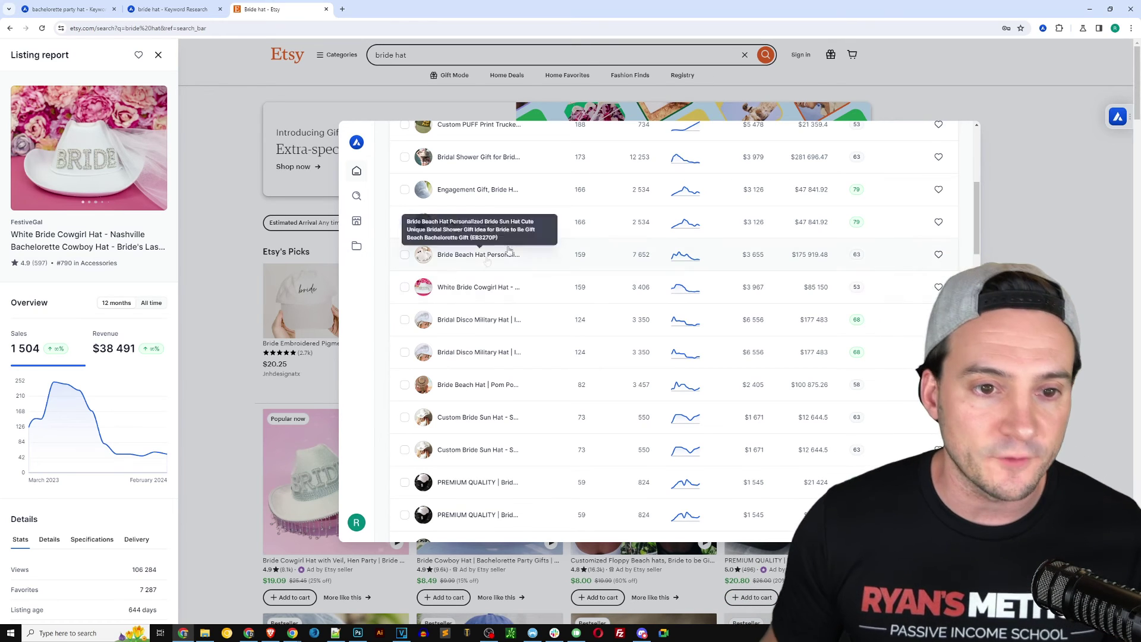
Step: Compare the yearly sales trends in the listing reports of the Engagement Gift, Bride Beach Hat and White Bride Cowgirl Hat products
{"action": "left_click", "coordinate": [464, 197]}
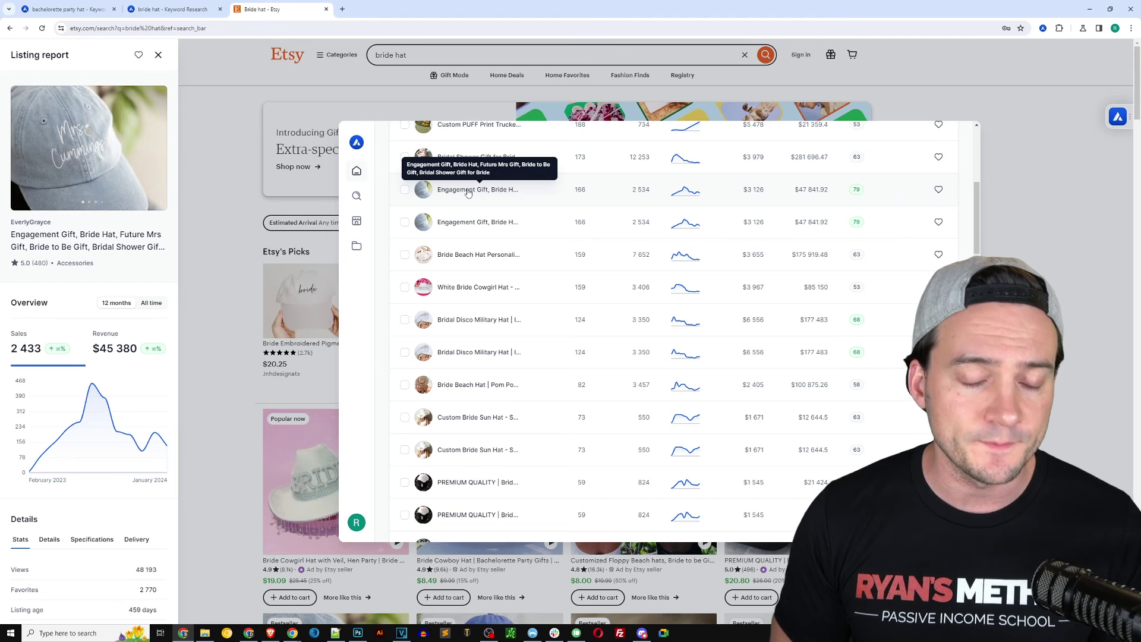
{"action": "left_click", "coordinate": [480, 258]}
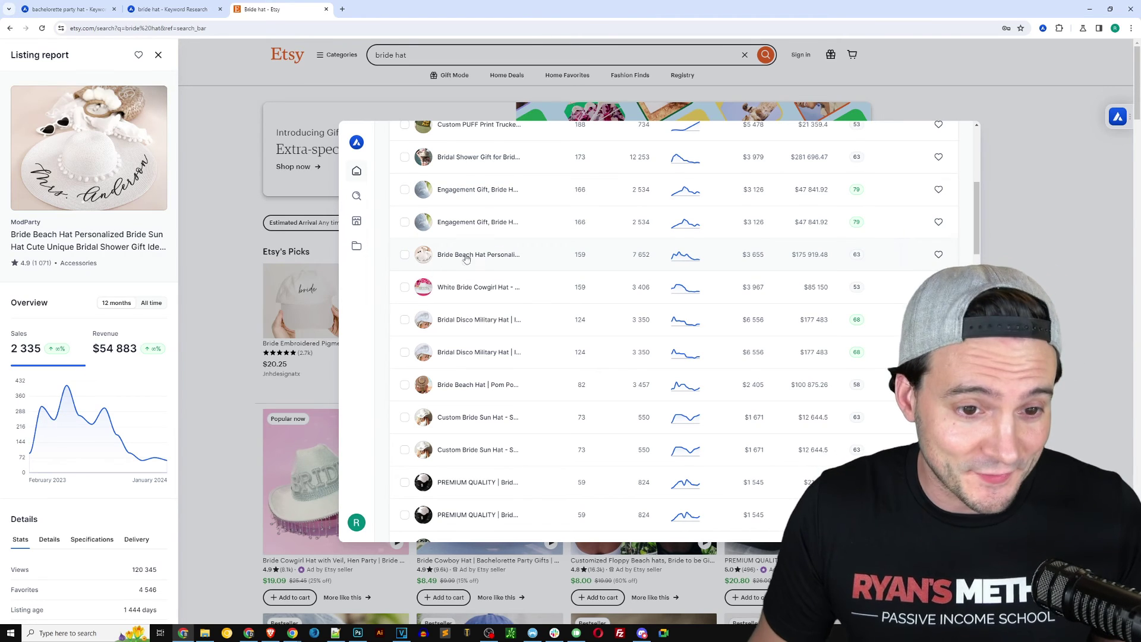
{"action": "left_click", "coordinate": [472, 290]}
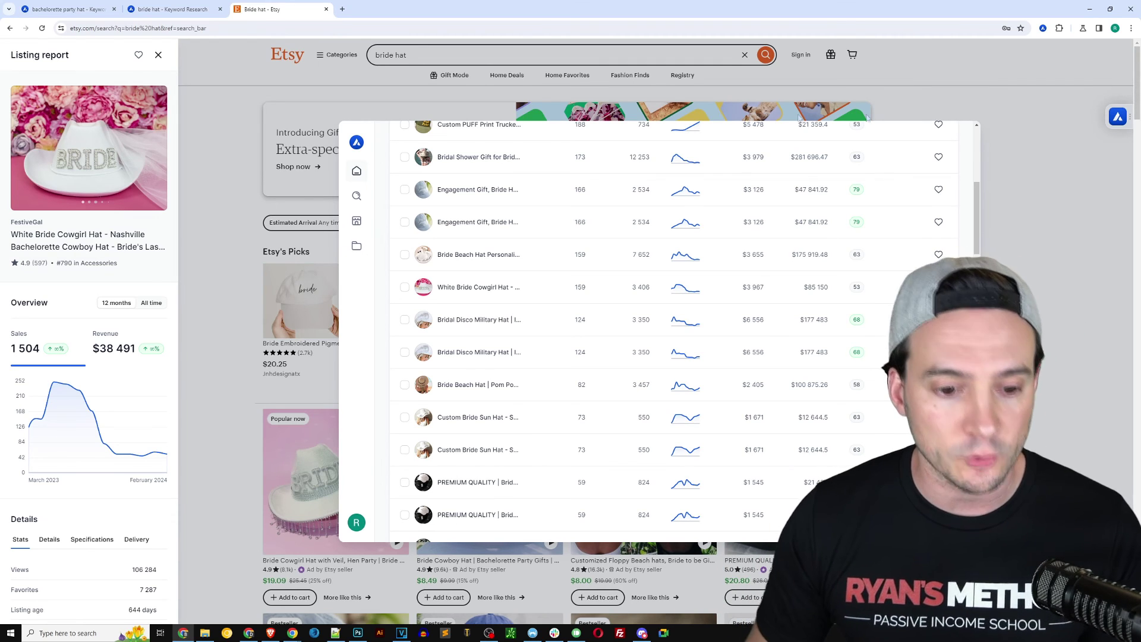
Step: Close the bride hat overview and review the Alura pricing plans, examining the Free plan's product and keyword research feature
{"action": "left_click", "coordinate": [1103, 288]}
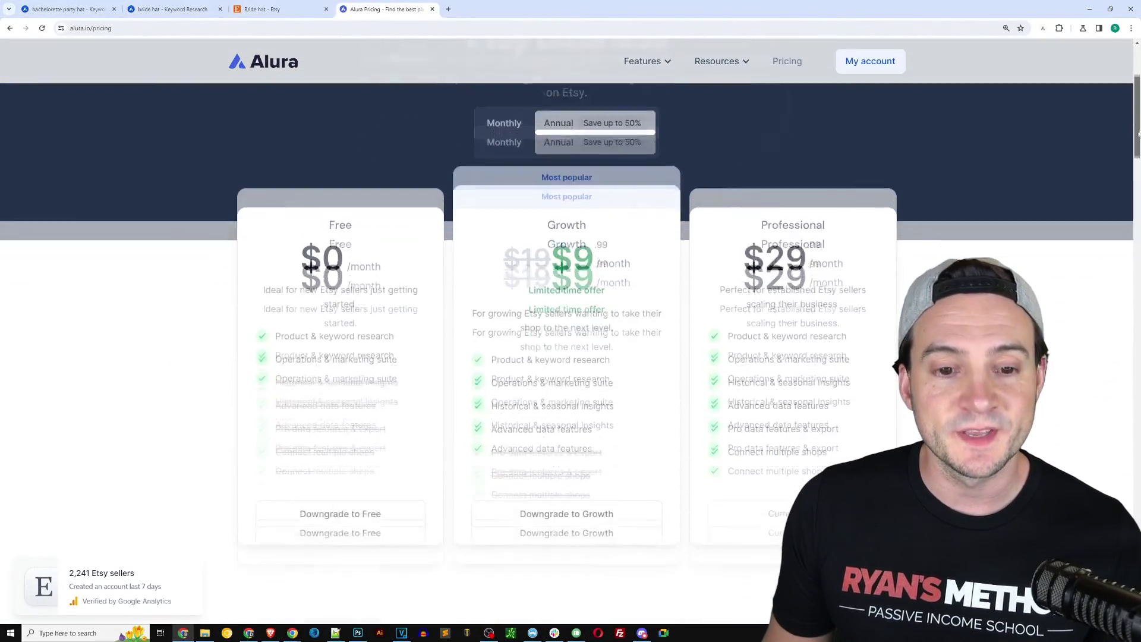
{"action": "scroll", "coordinate": [1137, 136], "scroll_direction": "down", "scroll_amount": 1}
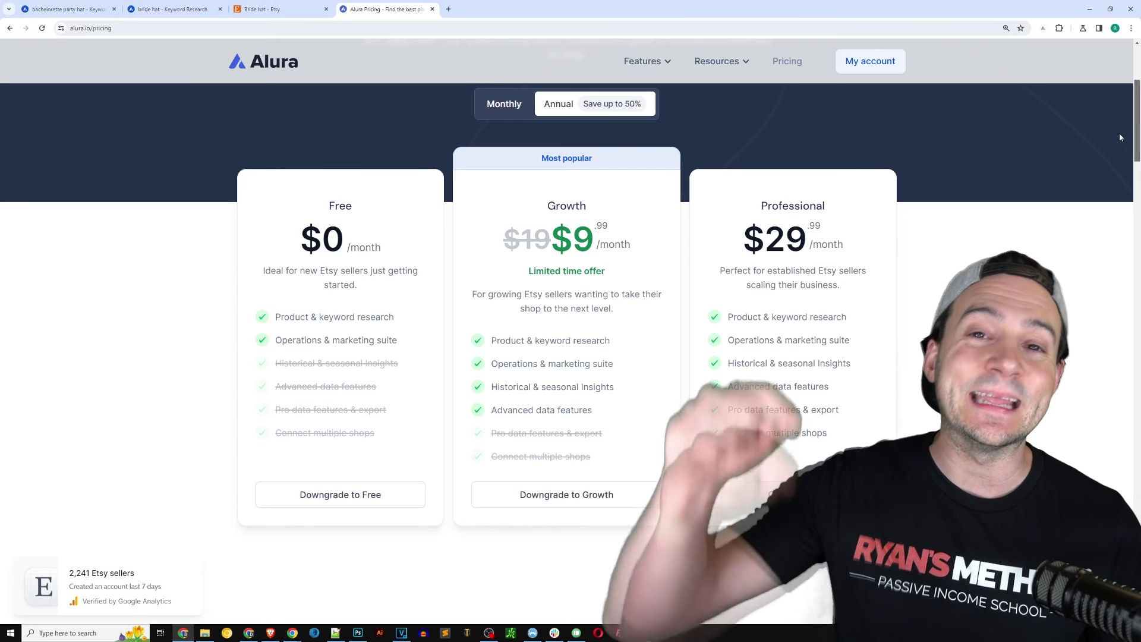
{"action": "double_click", "coordinate": [287, 318]}
{"action": "double_click", "coordinate": [337, 317]}
{"action": "double_click", "coordinate": [373, 317]}
{"action": "left_click", "coordinate": [882, 306]}
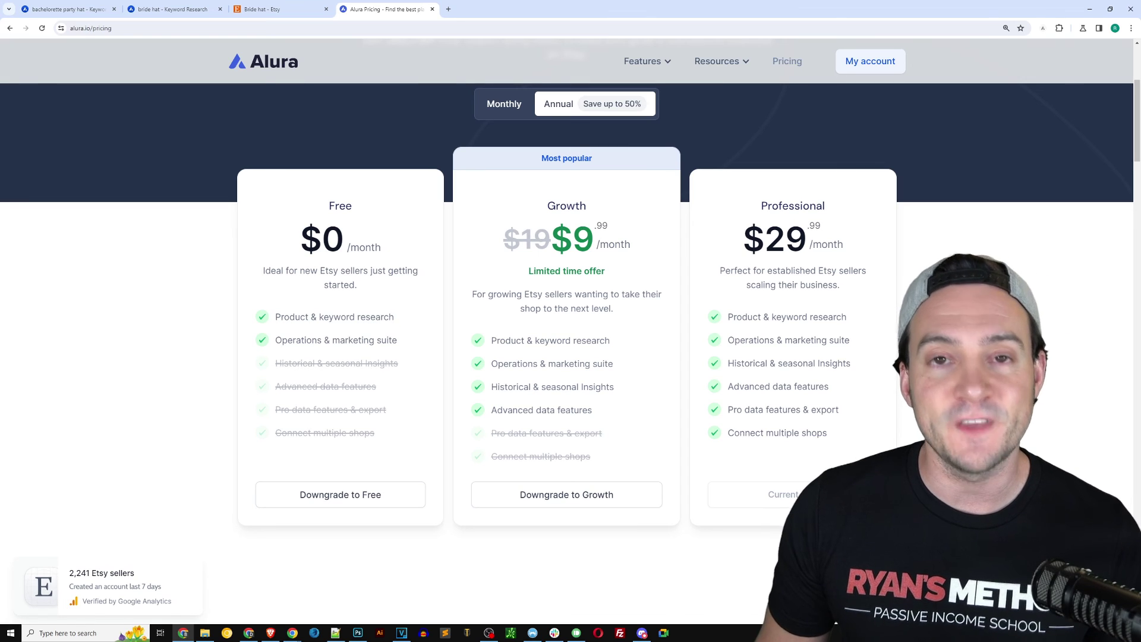
{"action": "key", "text": "Print"}
{"action": "left_click_drag", "start_coordinate": [438, 131], "coordinate": [690, 532]}
{"action": "key", "text": "Escape"}
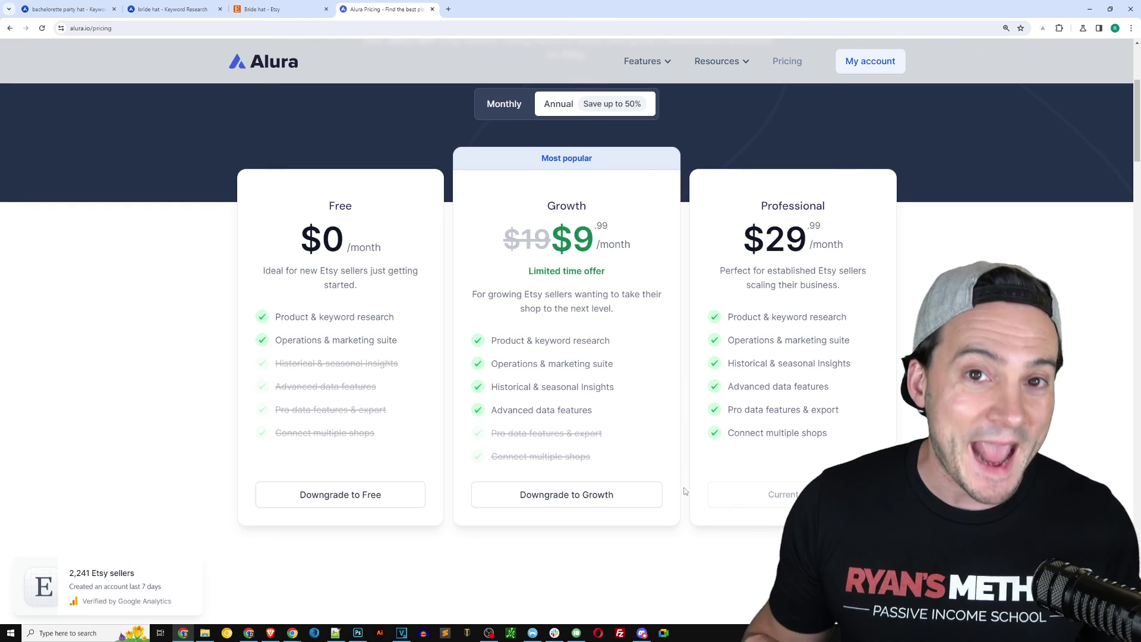